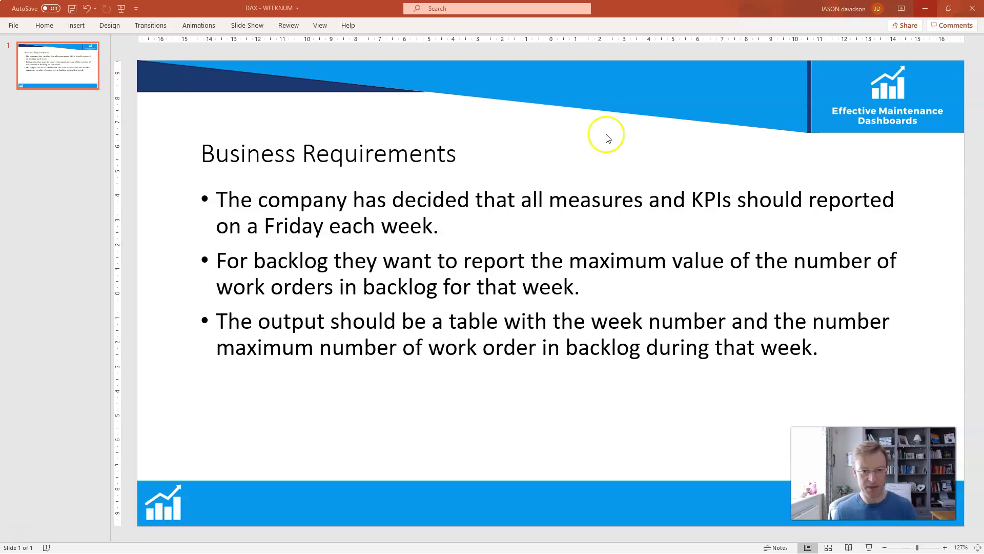
click(926, 9)
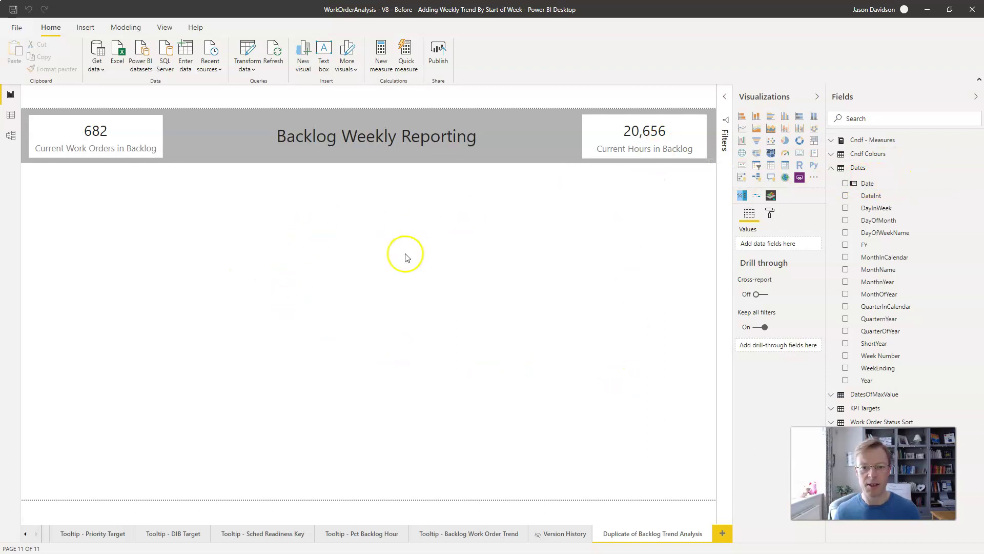
- Add a table of Date and Week Number, enlarged to show 1–15 January 2018
click(771, 165)
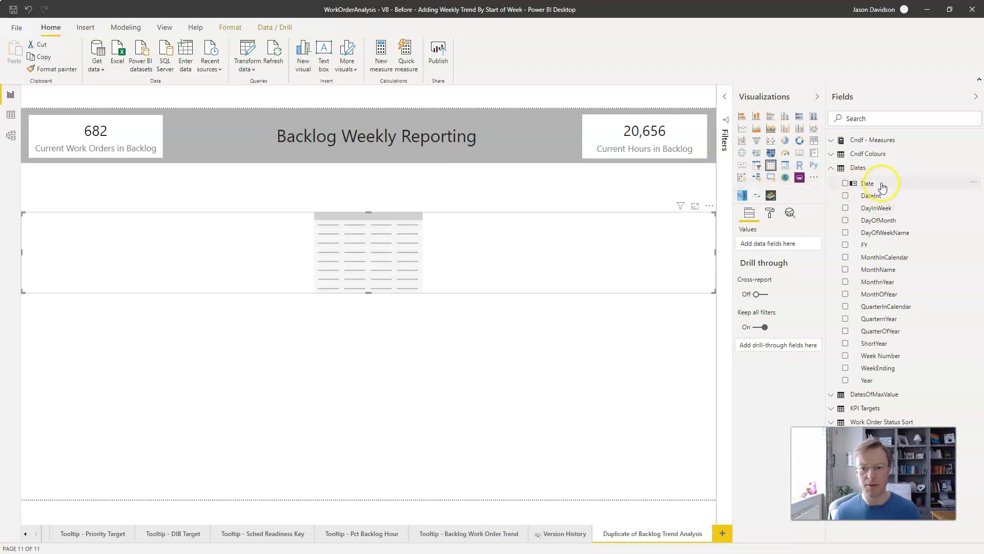
drag(872, 189, 344, 237)
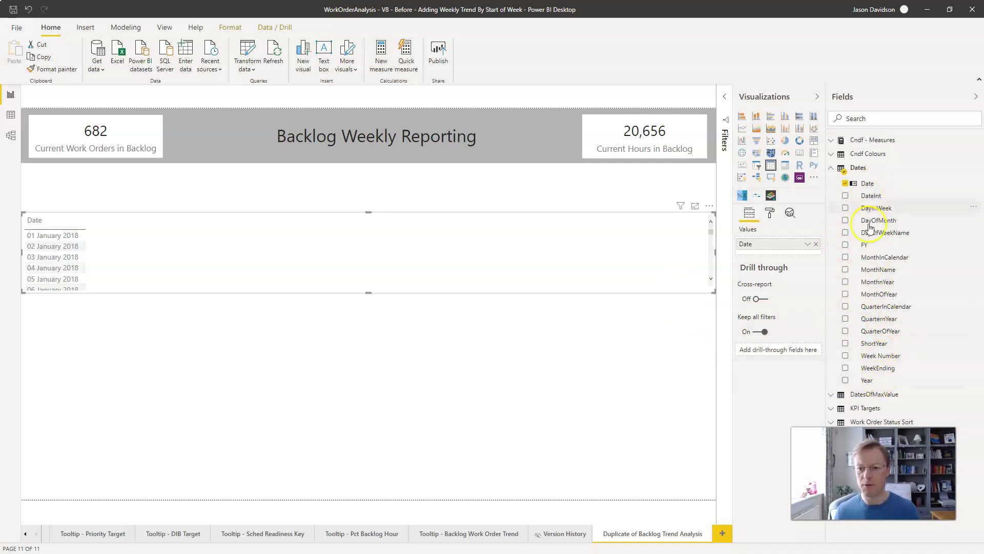
drag(877, 356, 189, 229)
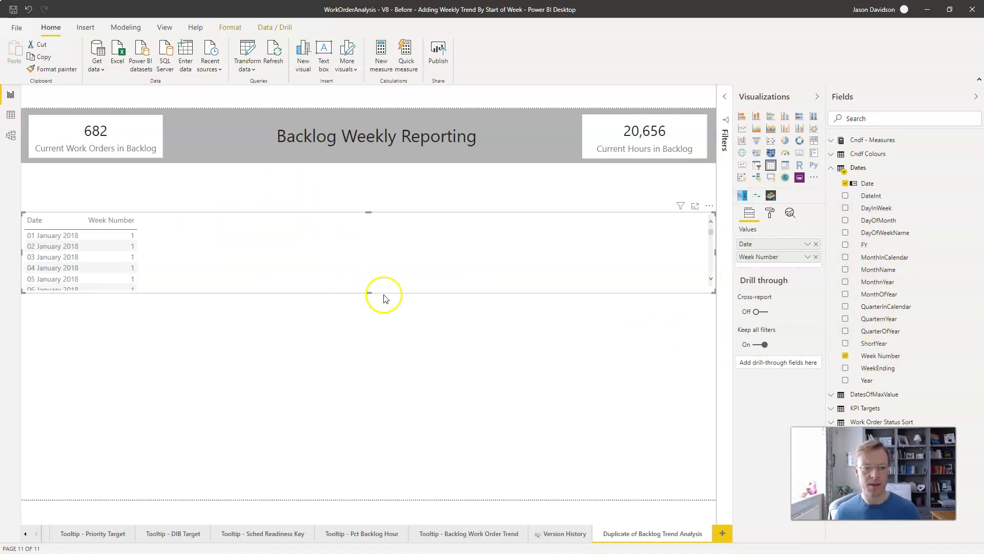
drag(369, 292, 369, 402)
click(830, 171)
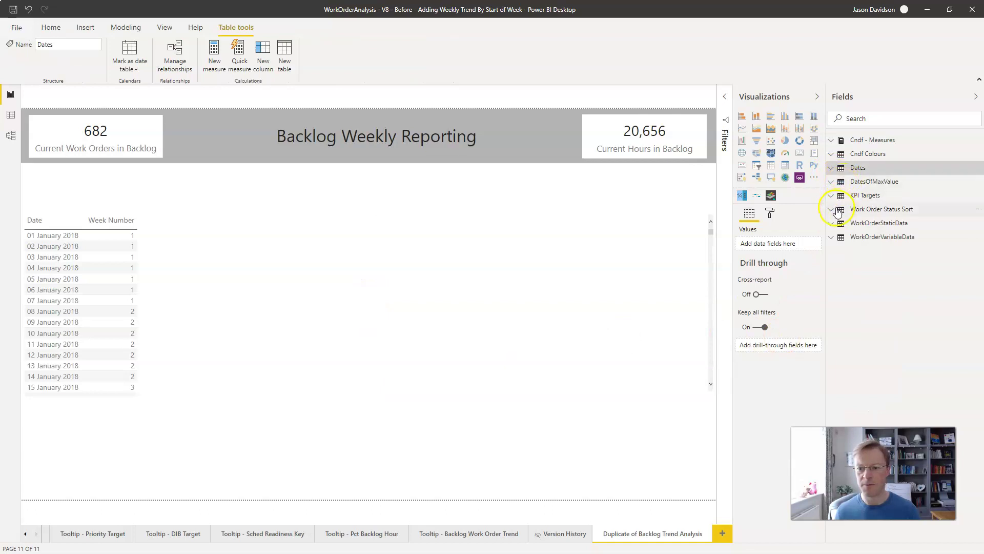
- Add Backlog (count) from WorkOrderVariableData and DayOfWeekName from Dates as table columns
click(838, 241)
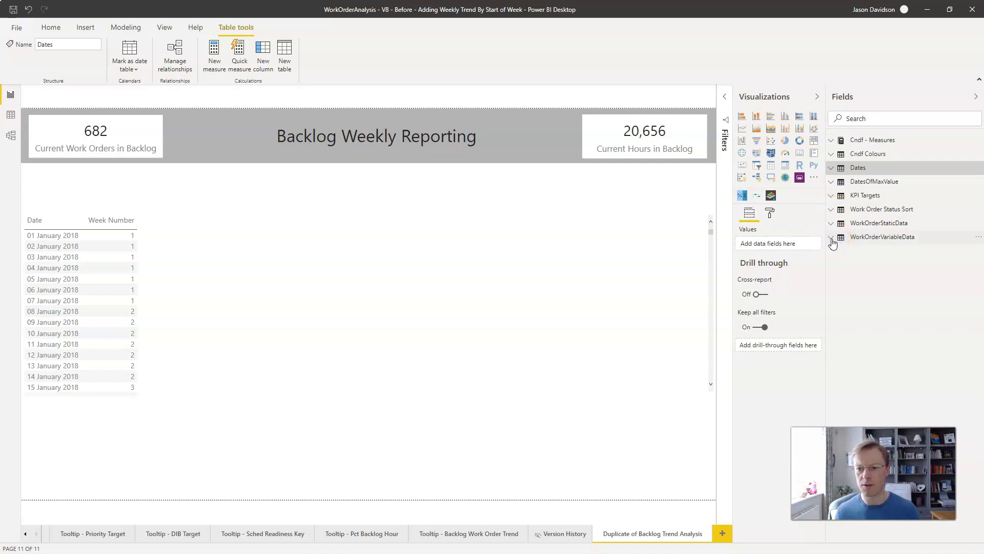
drag(894, 290, 260, 253)
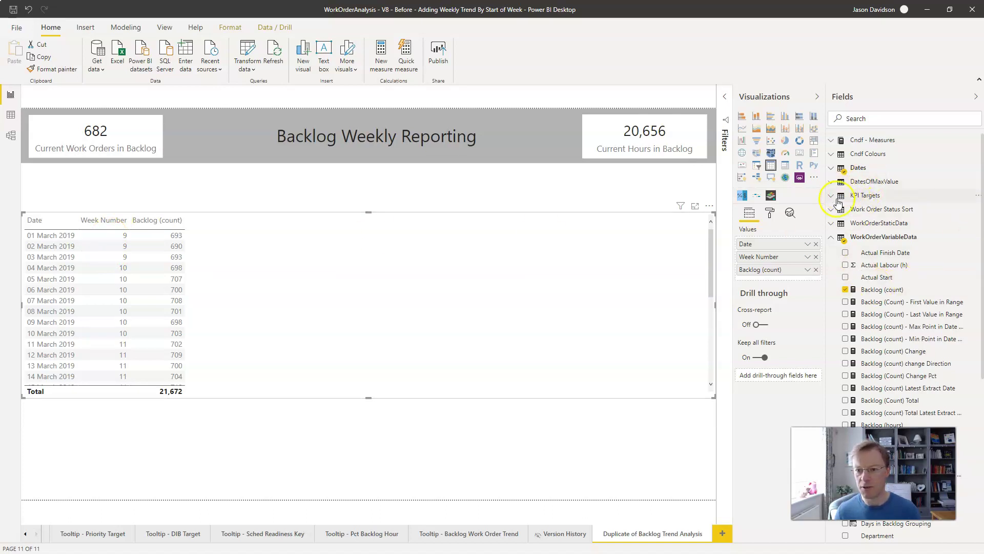
click(832, 238)
click(833, 171)
click(832, 169)
drag(885, 232, 281, 263)
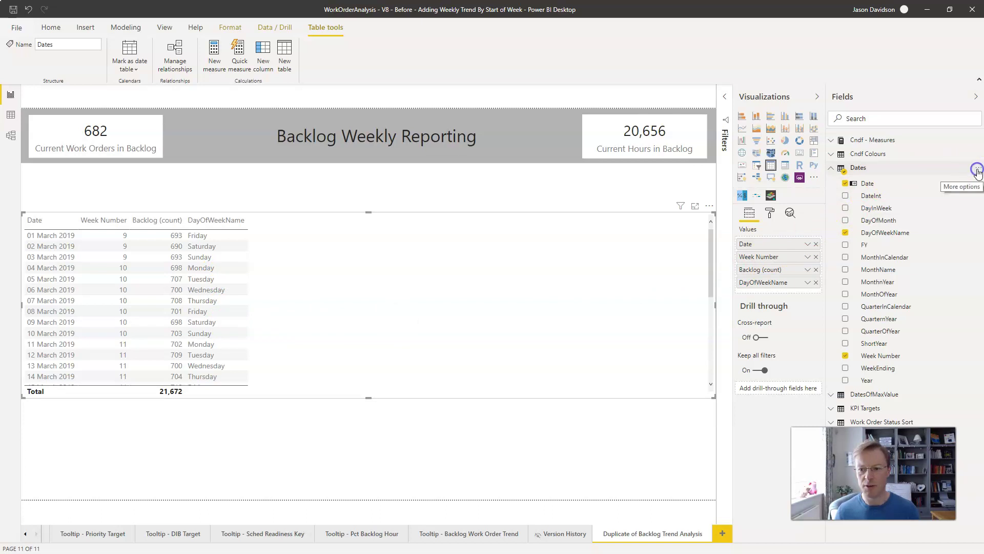
- Start a new Dates column named Reporting Week No using the WEEKNUM function
click(978, 171)
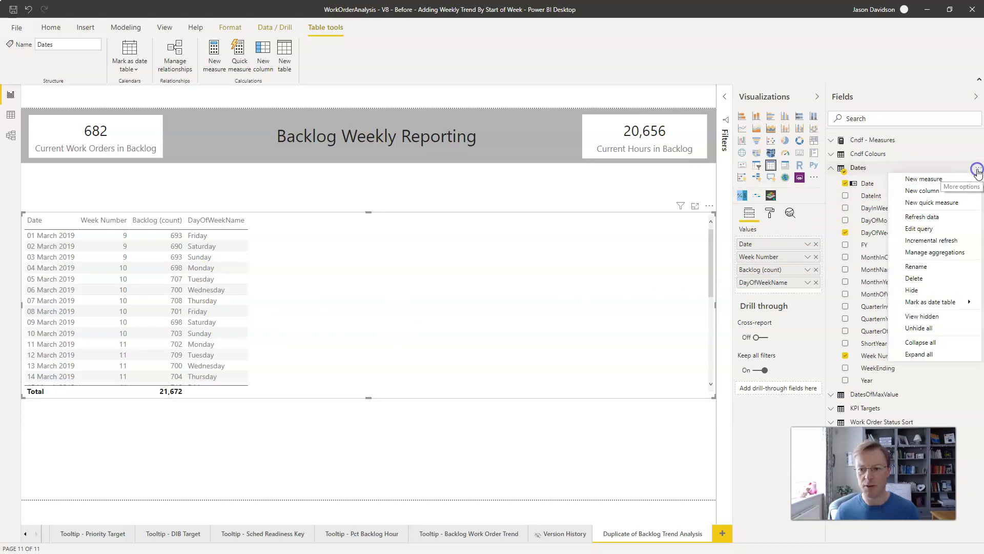
click(941, 196)
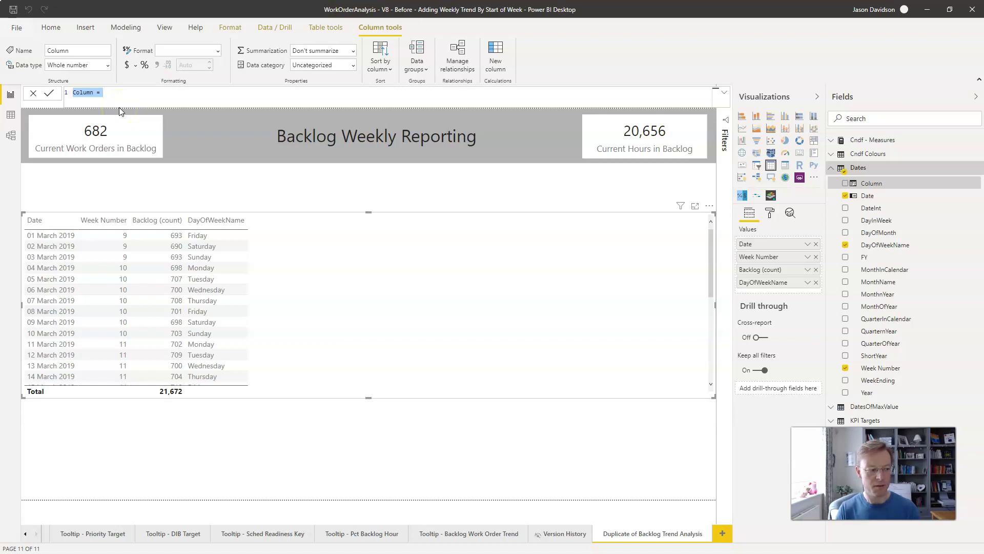
text(Reportri)
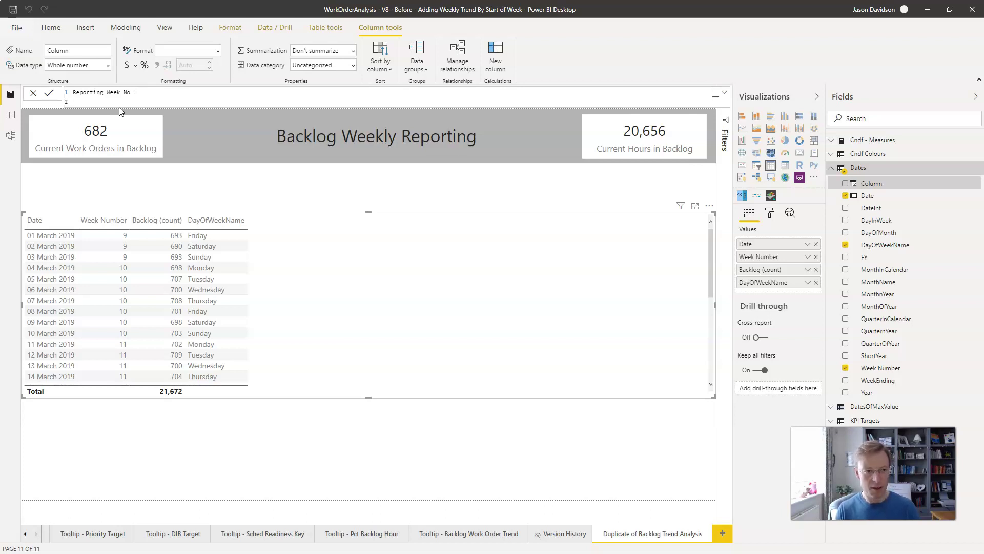
text(WE)
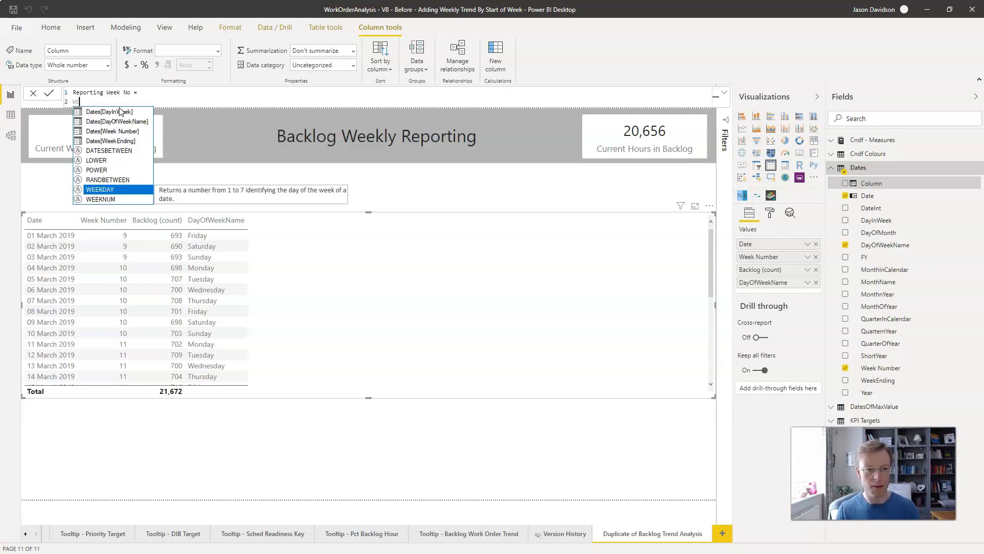
key(Down)
key(Tab)
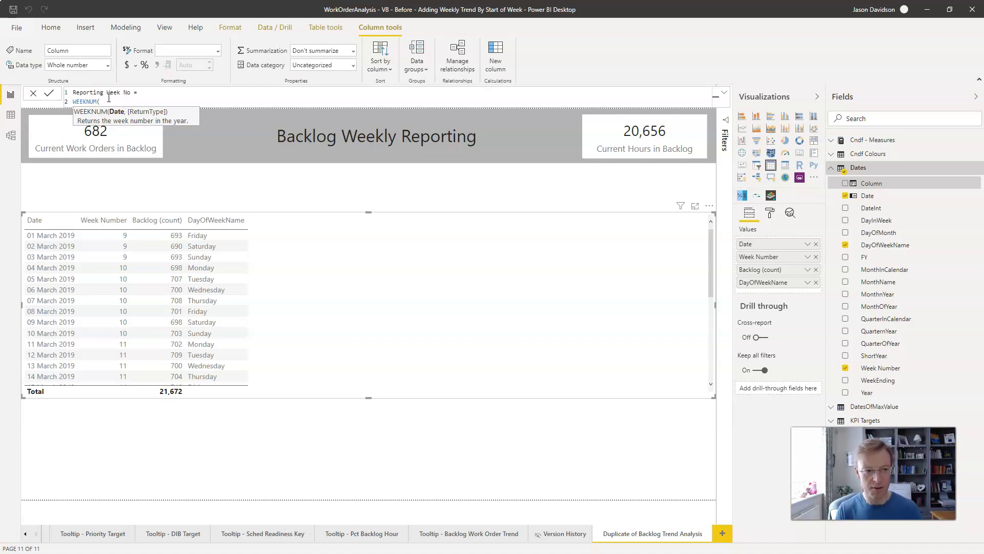
- Pass Dates[Date] as WEEKNUM's date argument, leaving the return type still open
text(da)
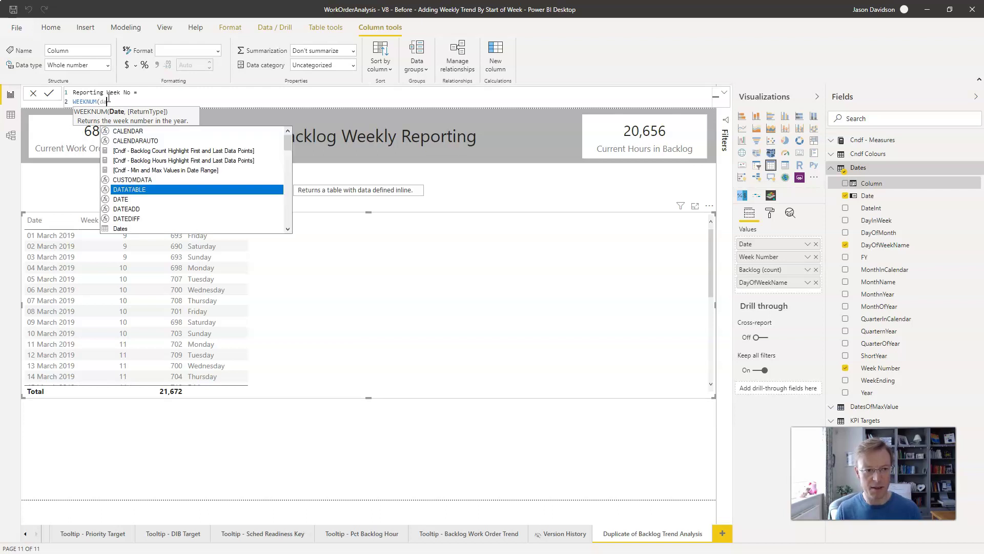
key(Up)
key(Up)
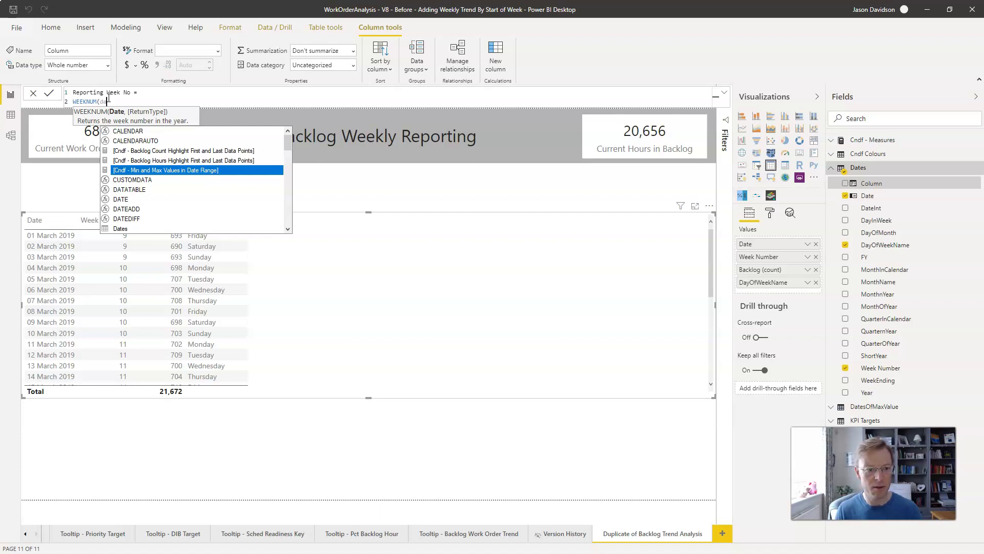
text(tes[Date)
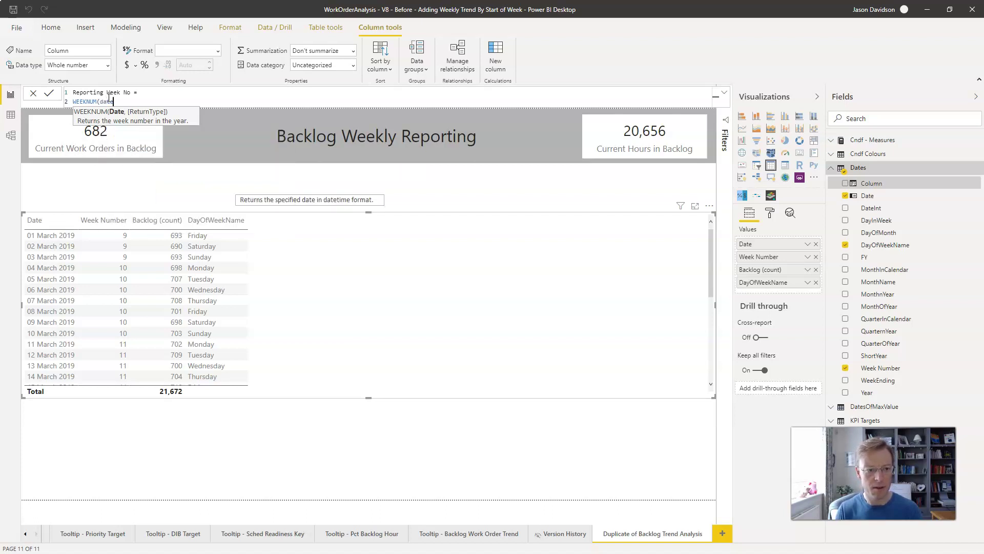
key(Tab)
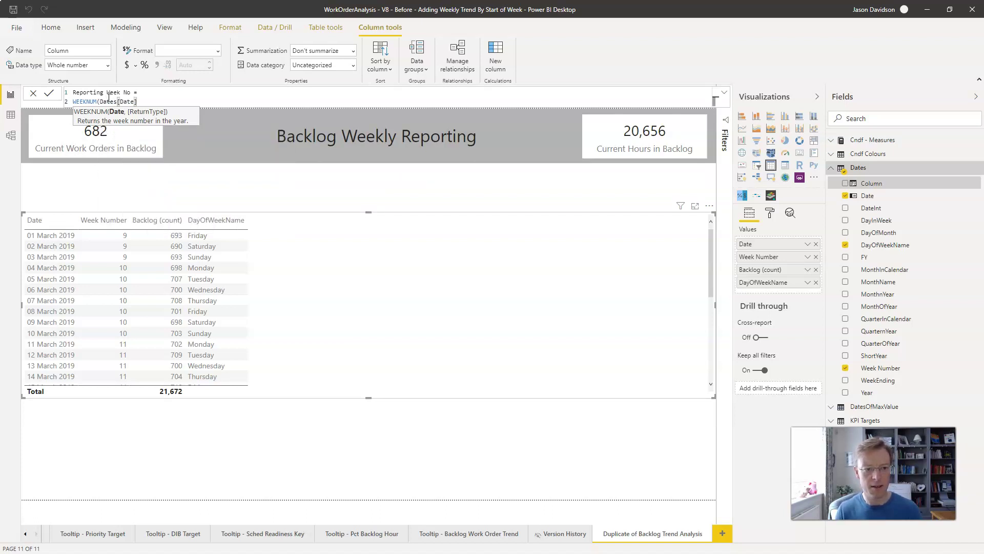
text(,)
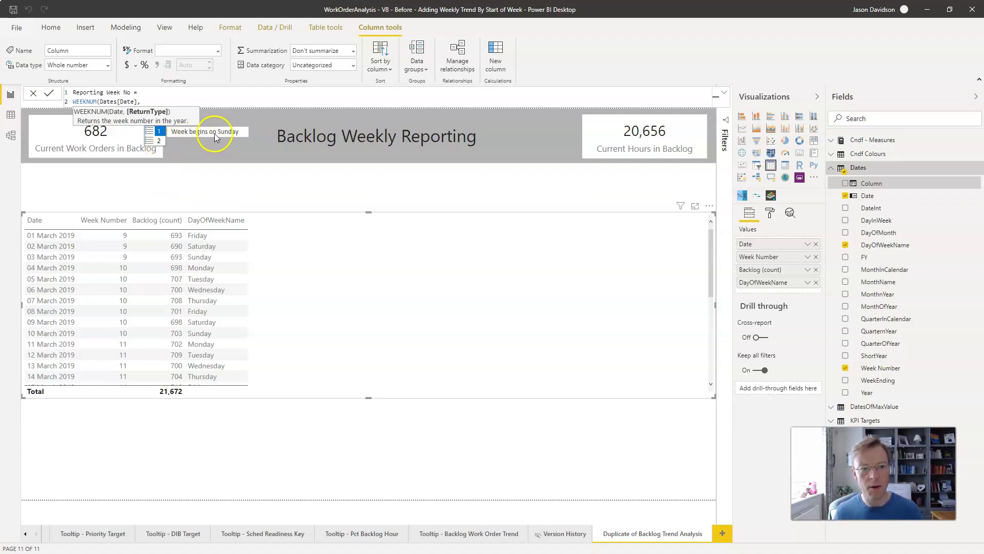
click(157, 140)
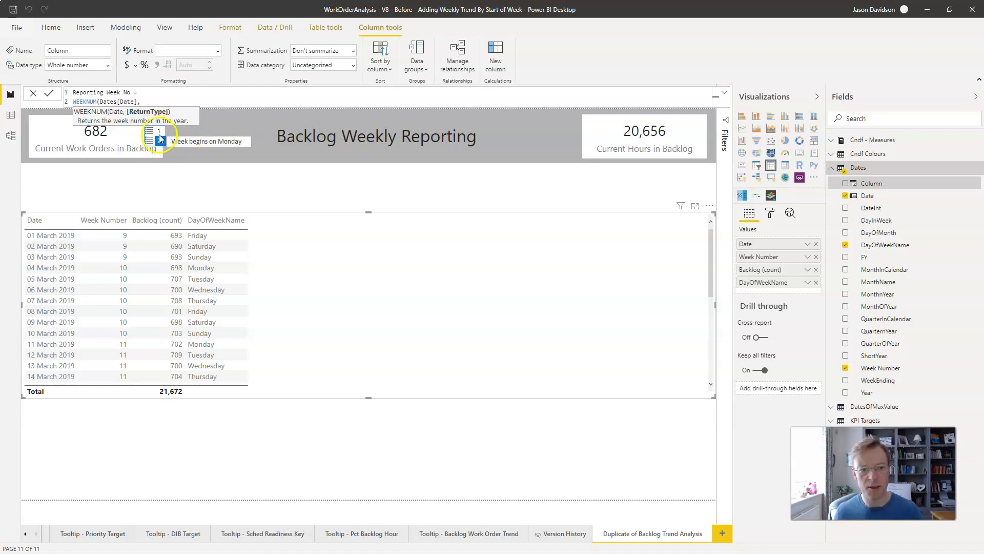
click(137, 102)
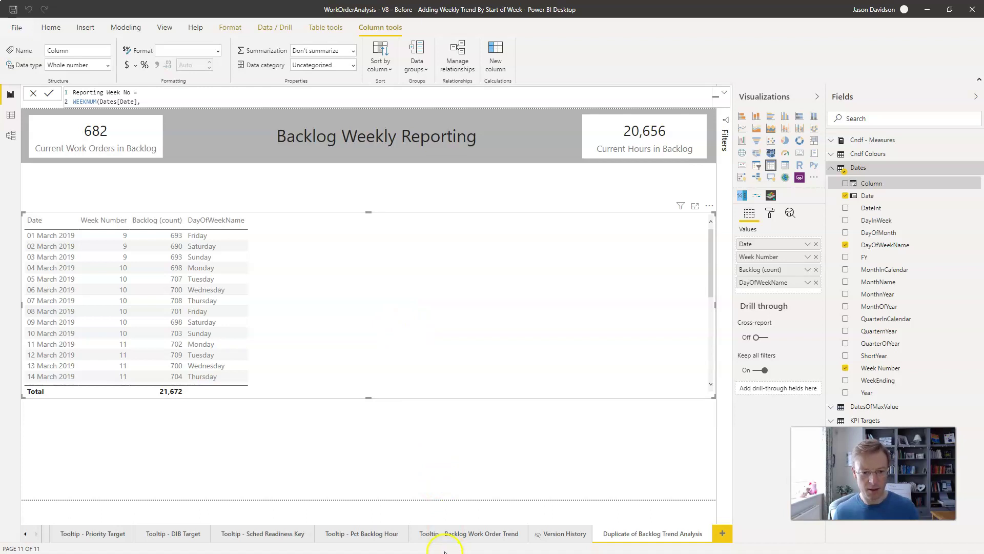
- Check DAX Guide's WEEKNUM return-type table, finding that 16 starts weeks on Saturday
key(super)
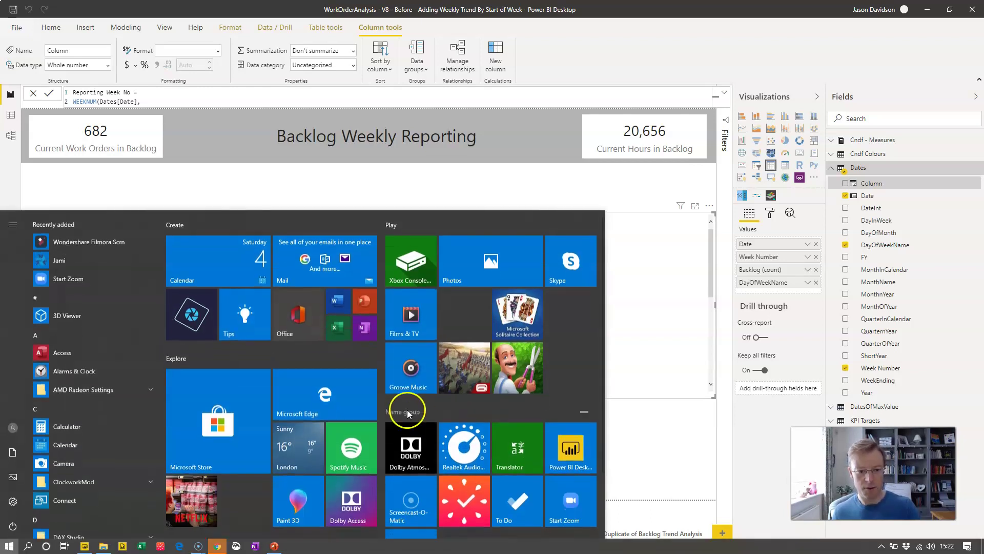
key(super)
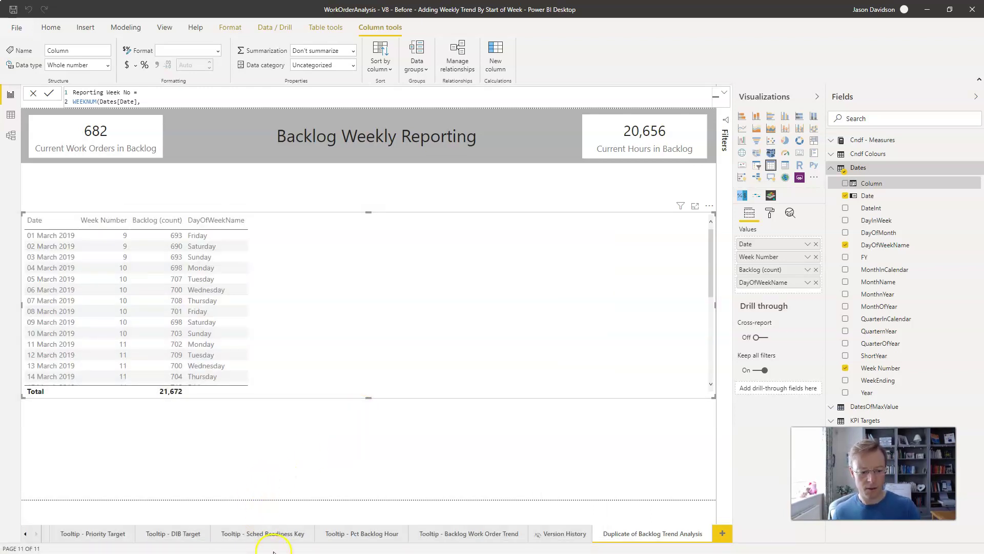
key(super+Tab)
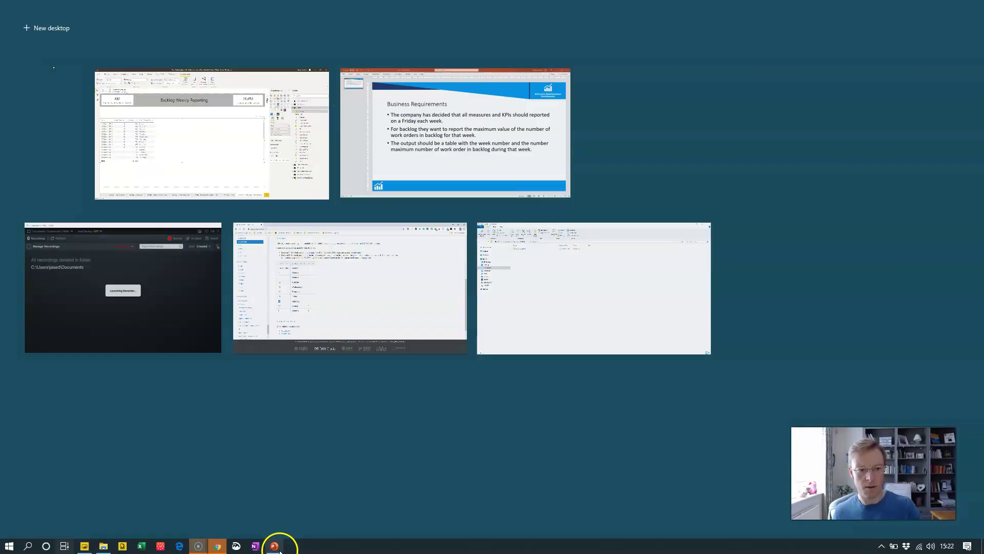
click(330, 290)
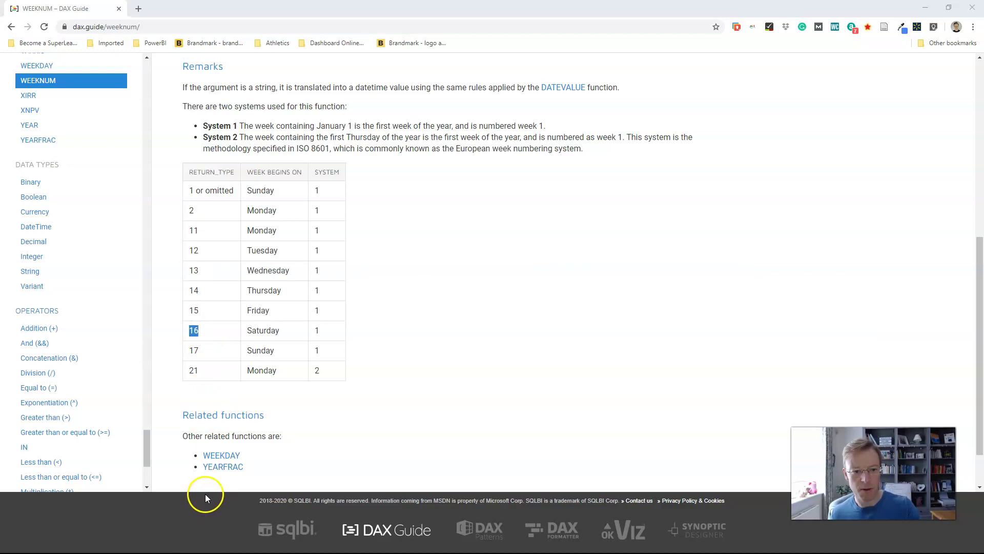
key(super+Tab)
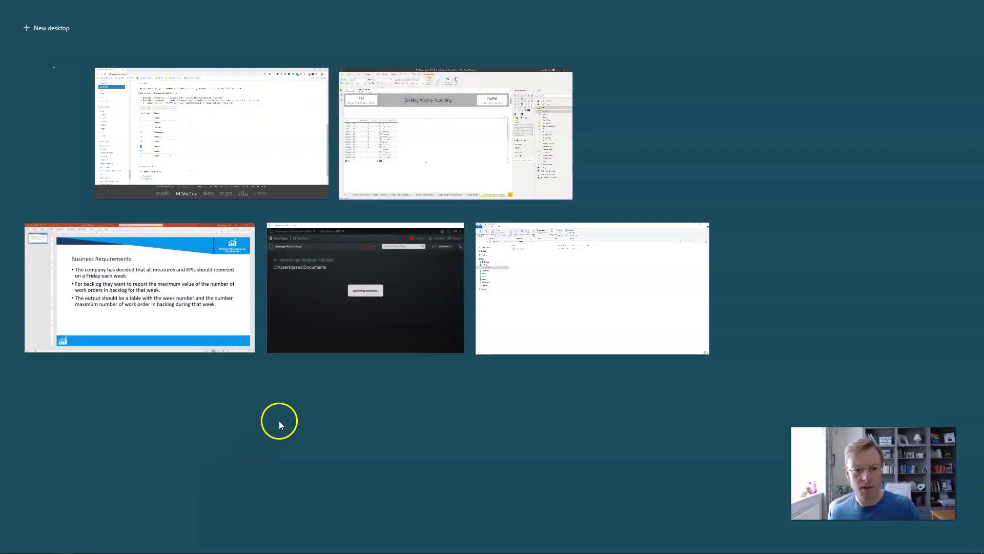
- Complete the formula as WEEKNUM(Dates[Date], 16) and commit the Reporting Week No column
click(452, 154)
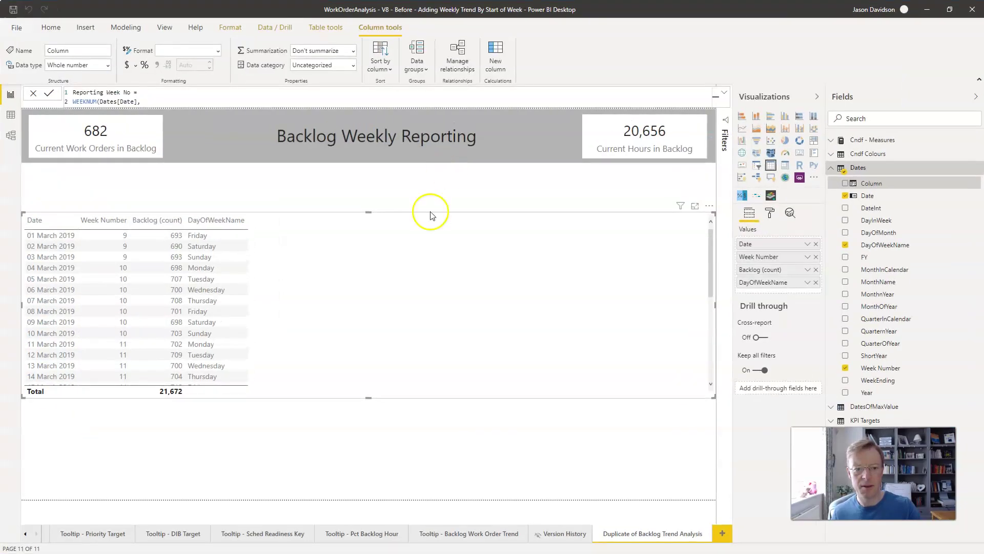
click(157, 102)
text(1)
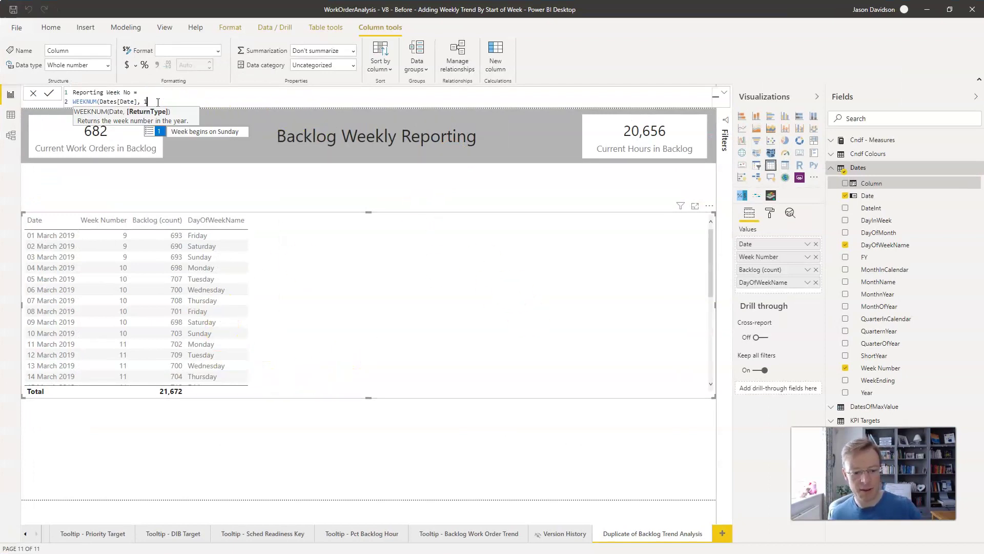
text(6)
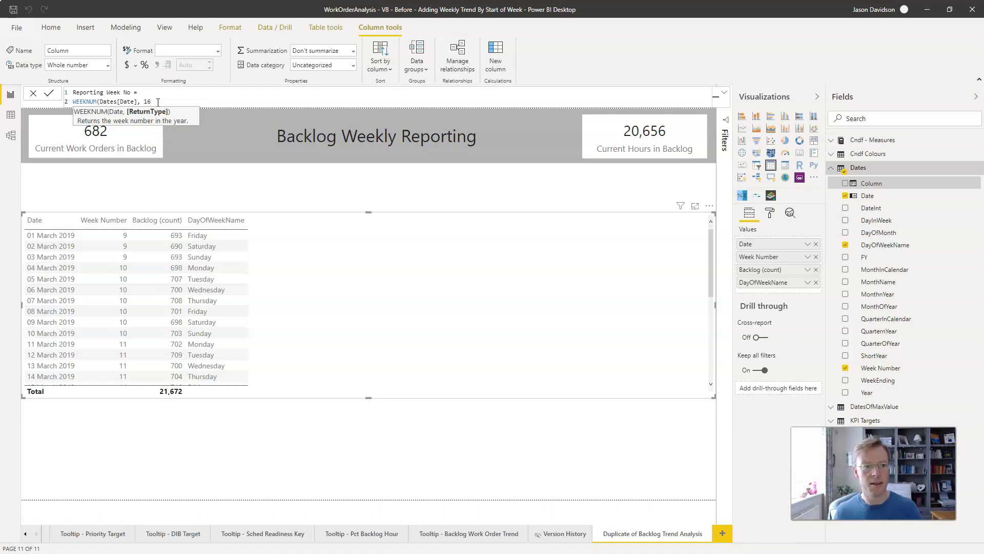
text())
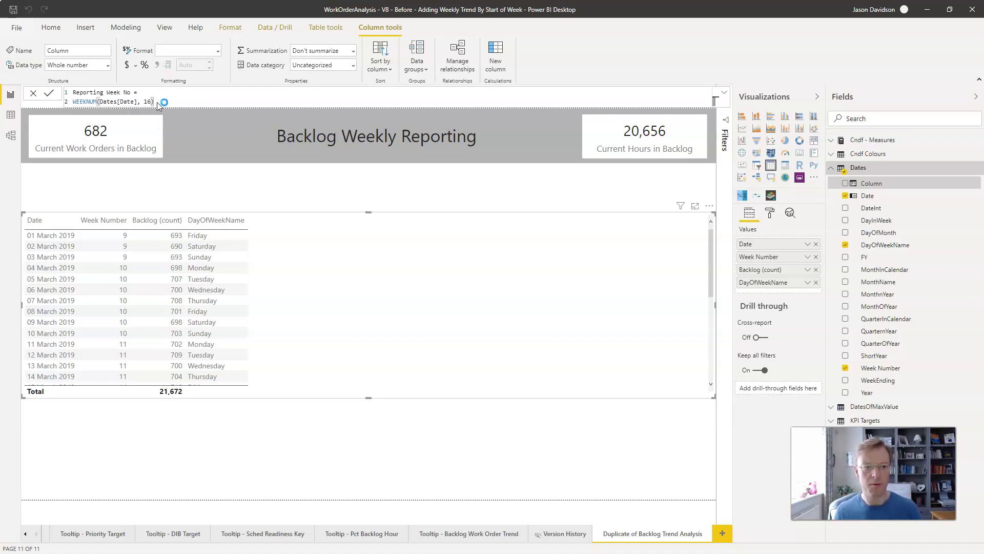
key(Return)
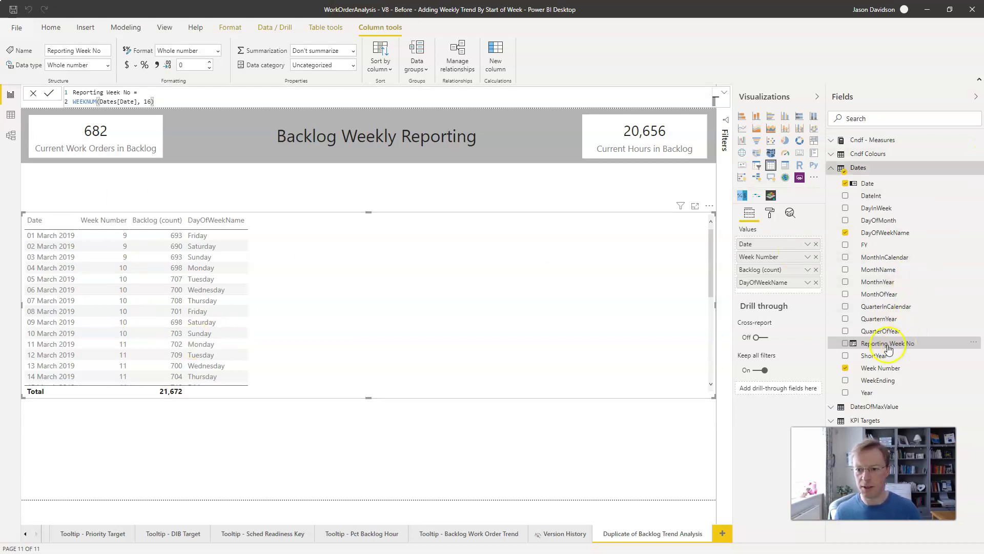
- Add Reporting Week No, remove Date, Week Number and DayOfWeekName, and place it before Backlog (count)
drag(888, 348, 333, 246)
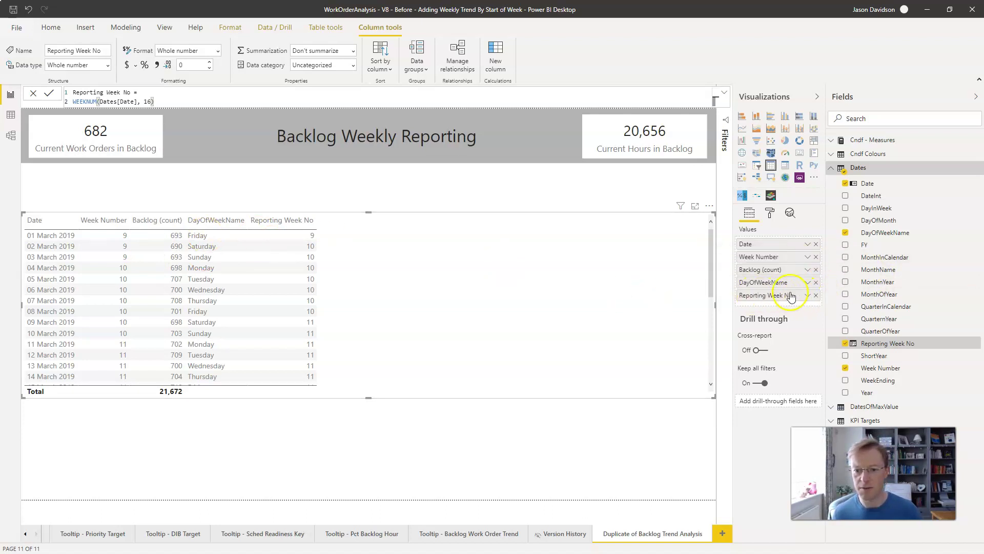
click(815, 243)
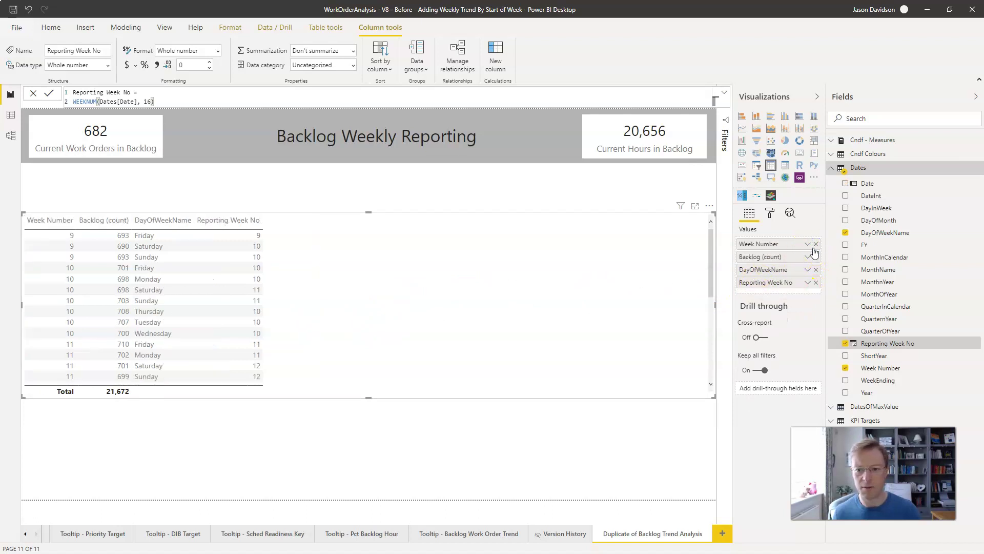
click(815, 244)
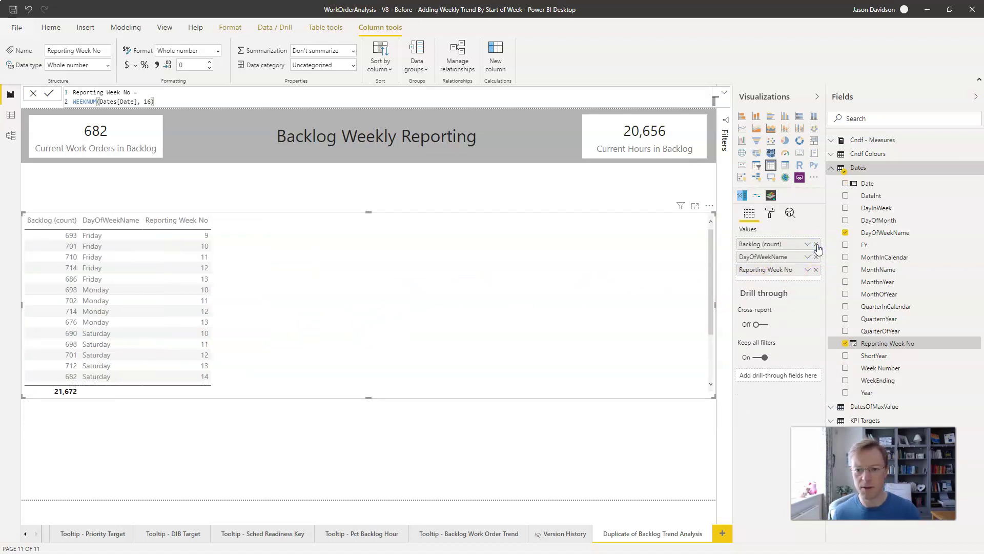
click(818, 259)
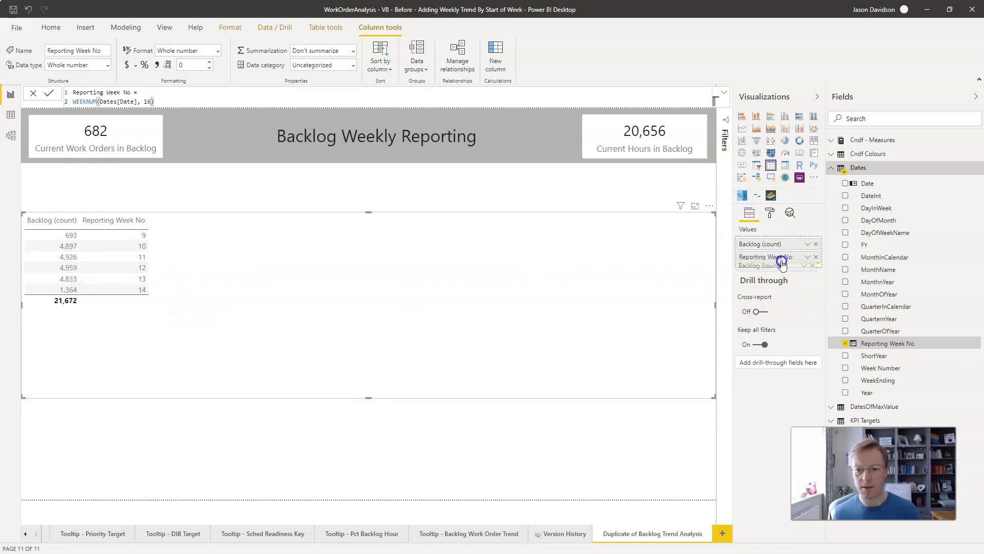
drag(781, 262, 780, 258)
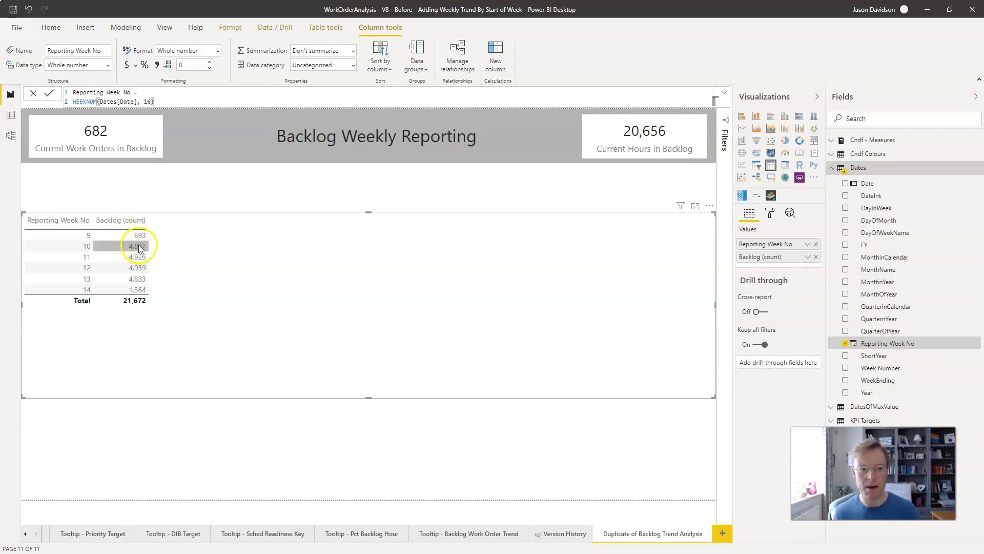
- Start a new measure in the WorkOrderVariableData table
click(832, 169)
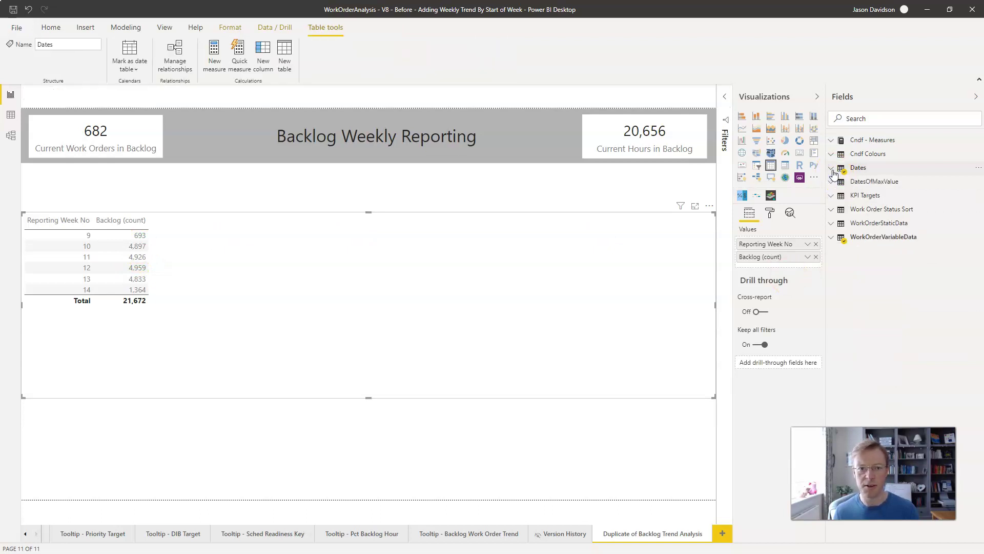
click(831, 237)
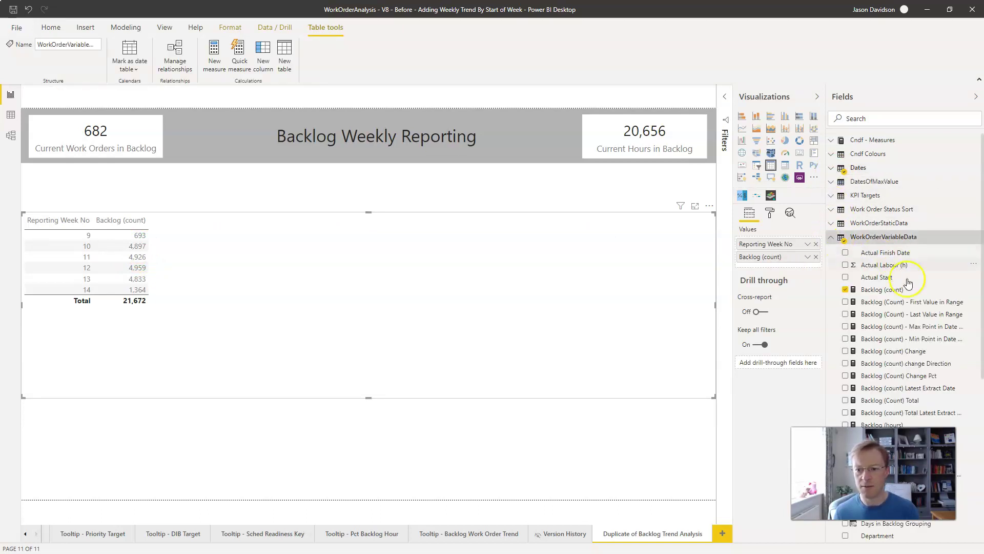
click(975, 237)
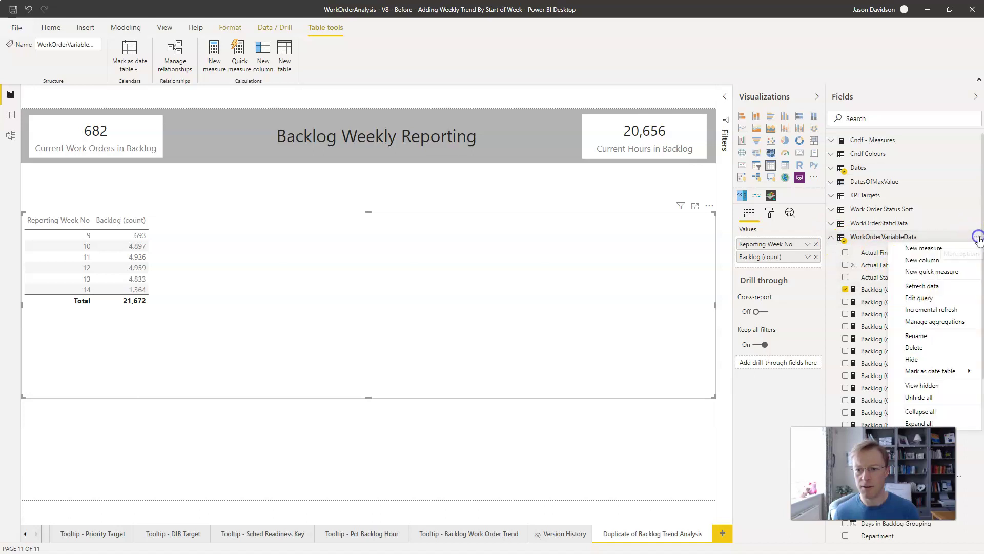
click(932, 248)
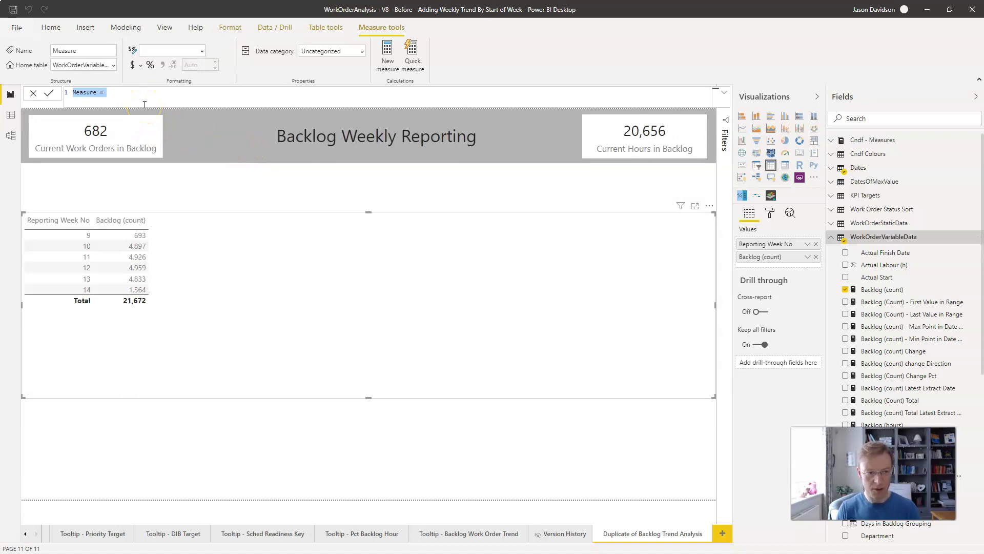
- Enter the formula Backlog (Count) - Maximum = MAXX(Dates, [Backlog (count)])
text((Count) - Maximum)
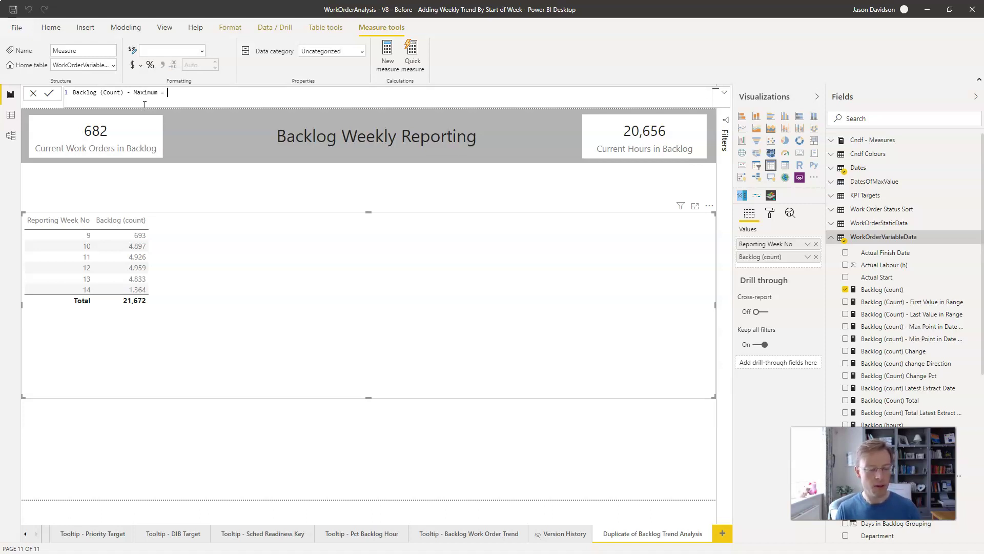
text(MAXX)
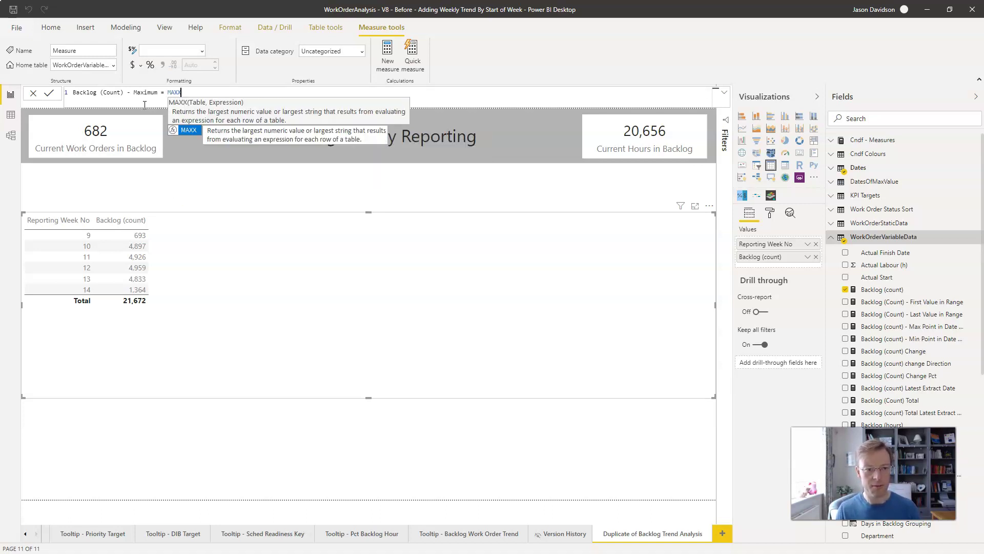
text(()
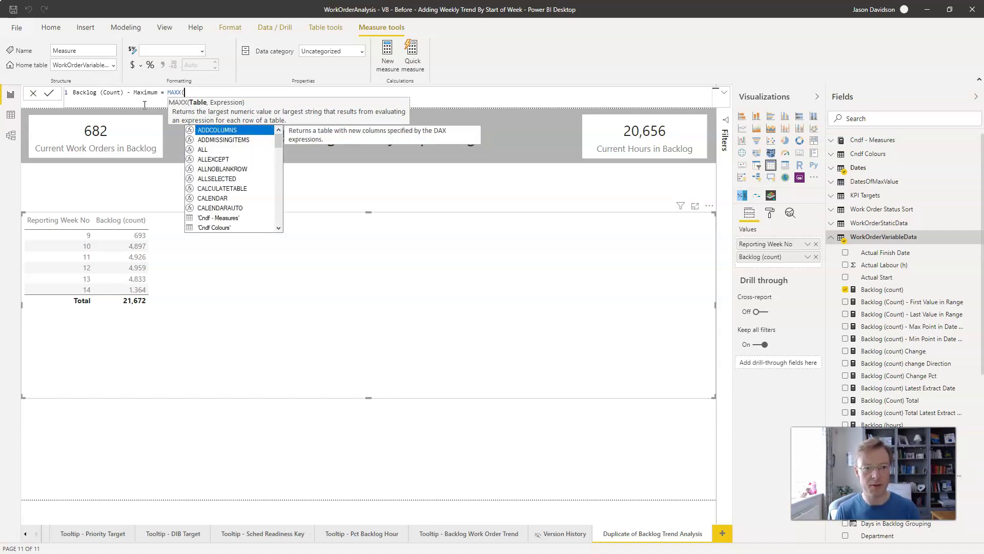
text(date)
key(Down)
key(Down)
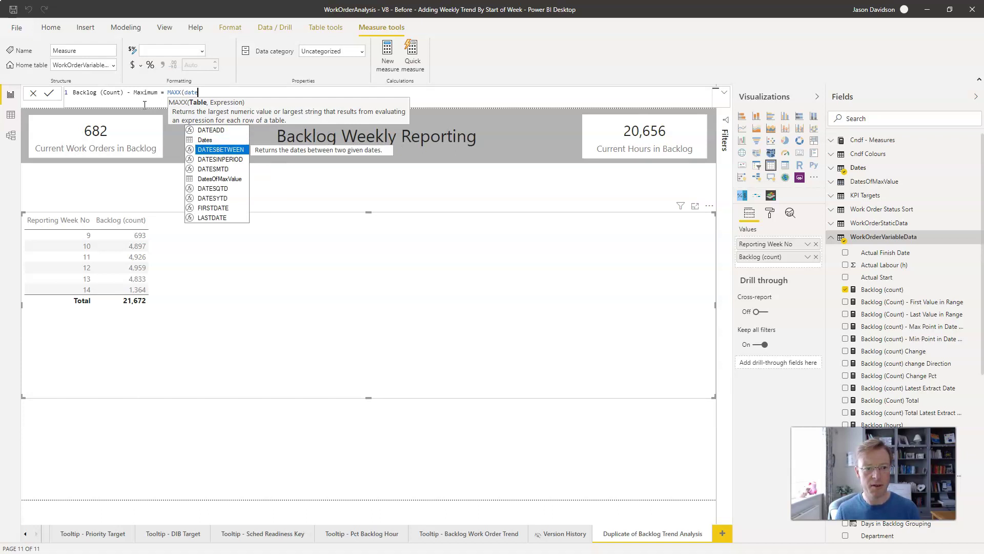
key(Up)
key(Tab)
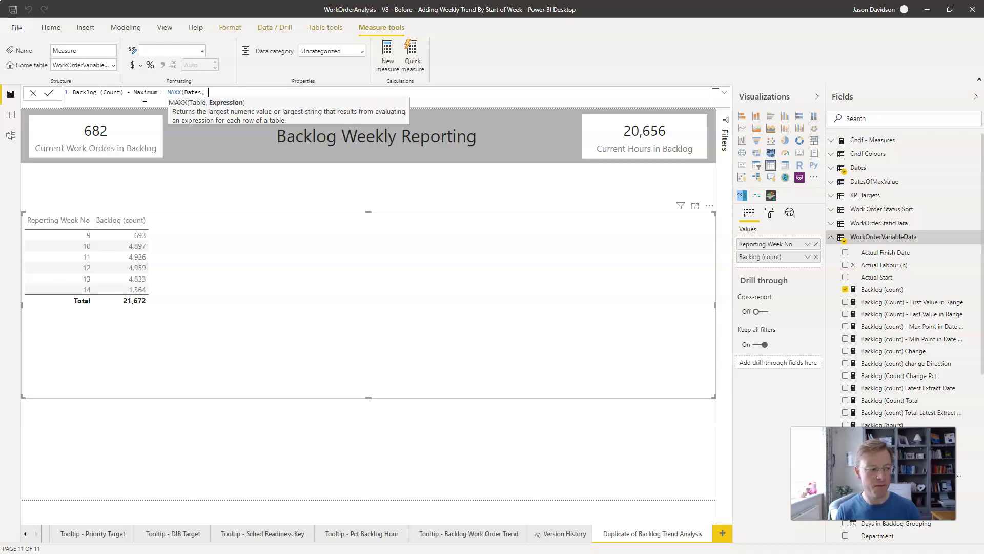
text(Backl)
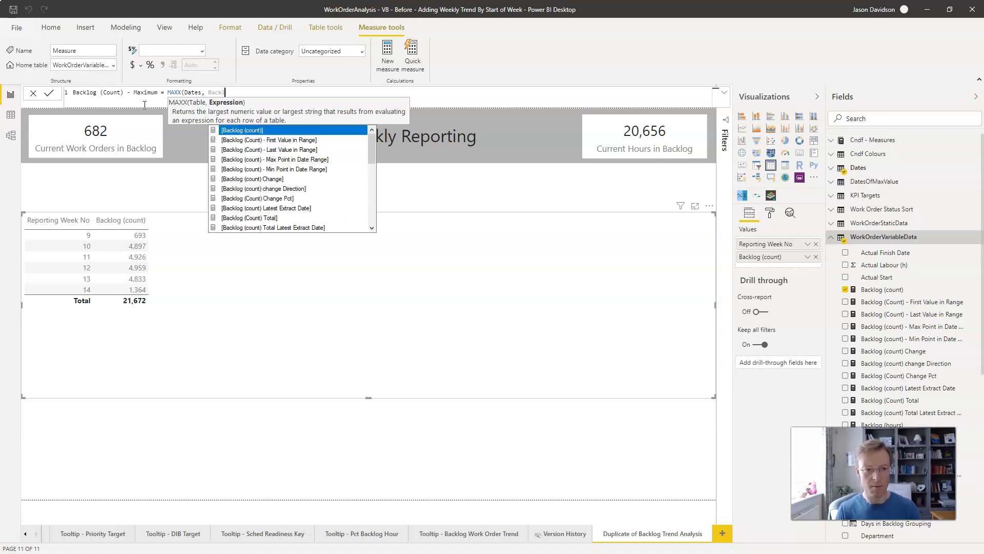
key(Tab)
text())
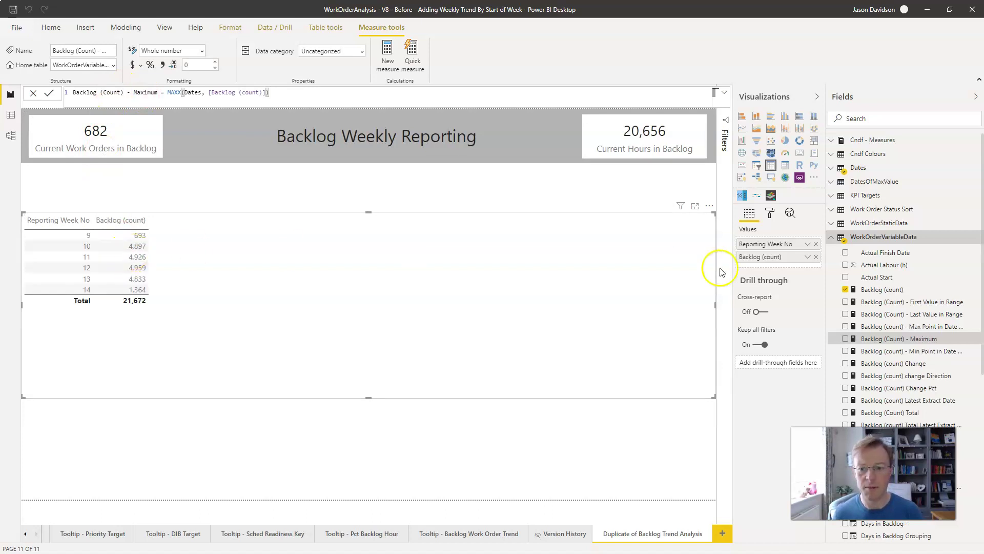
- Add Backlog (Count) - Maximum, narrow the table, and drop Backlog (count)
drag(894, 345, 251, 256)
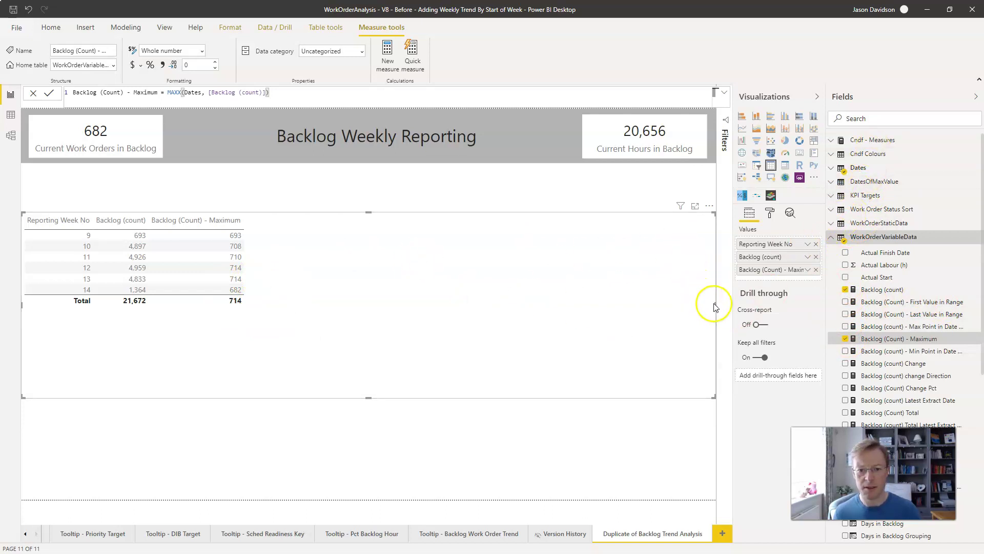
drag(715, 304, 275, 278)
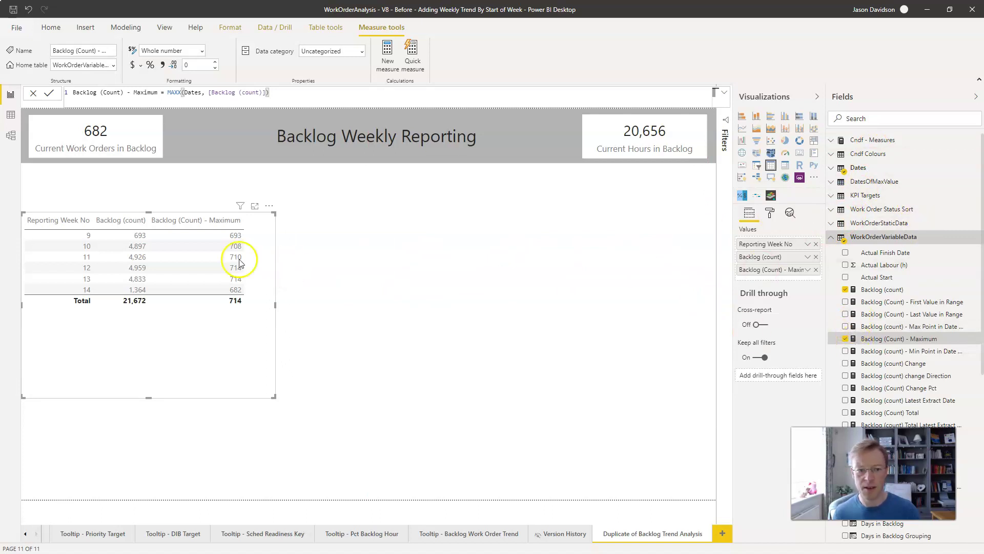
click(845, 290)
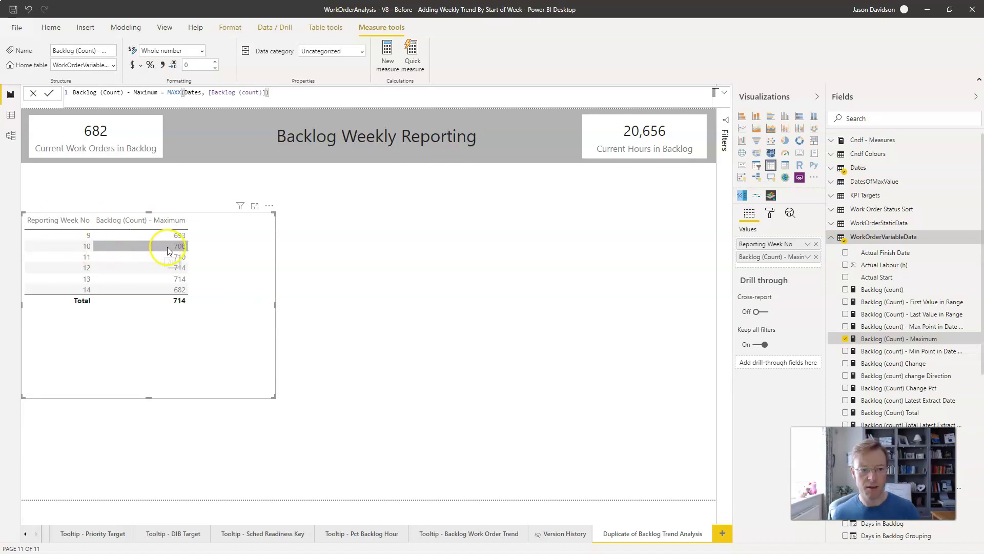
- Duplicate the table visual and place the copy beside the original
click(243, 283)
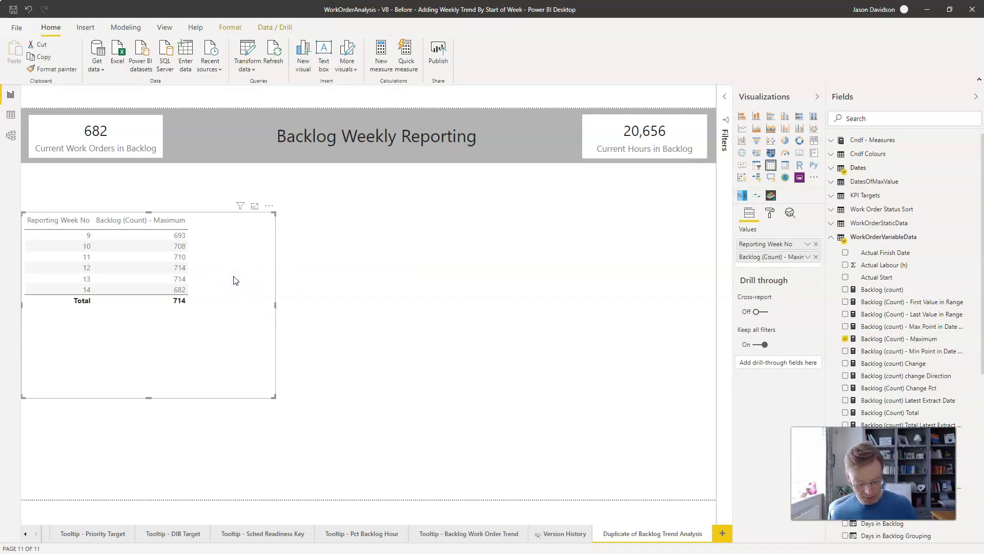
key(ctrl+c)
key(ctrl+v)
drag(235, 279, 529, 271)
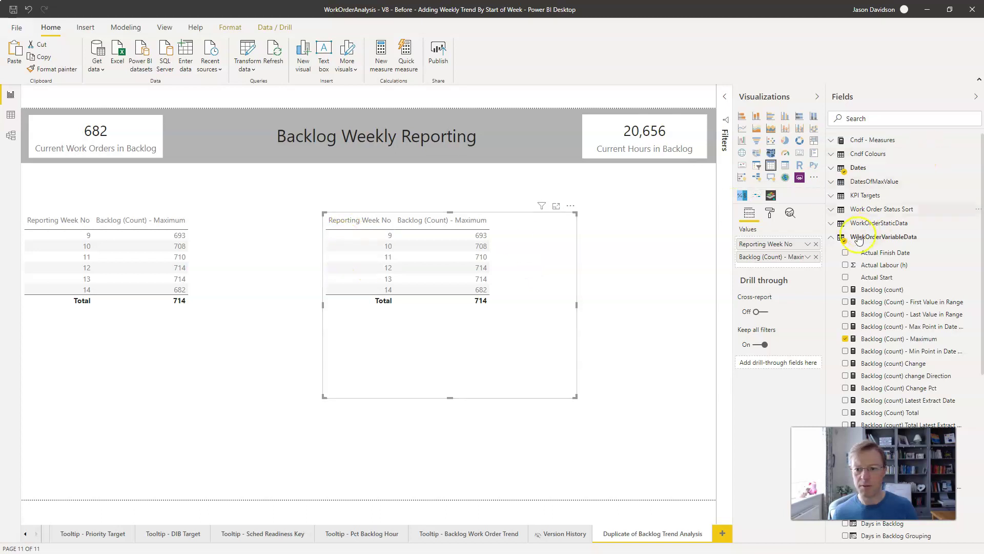
- Replace Reporting Week No with Week Number in the copy, set to Don't summarize
click(833, 237)
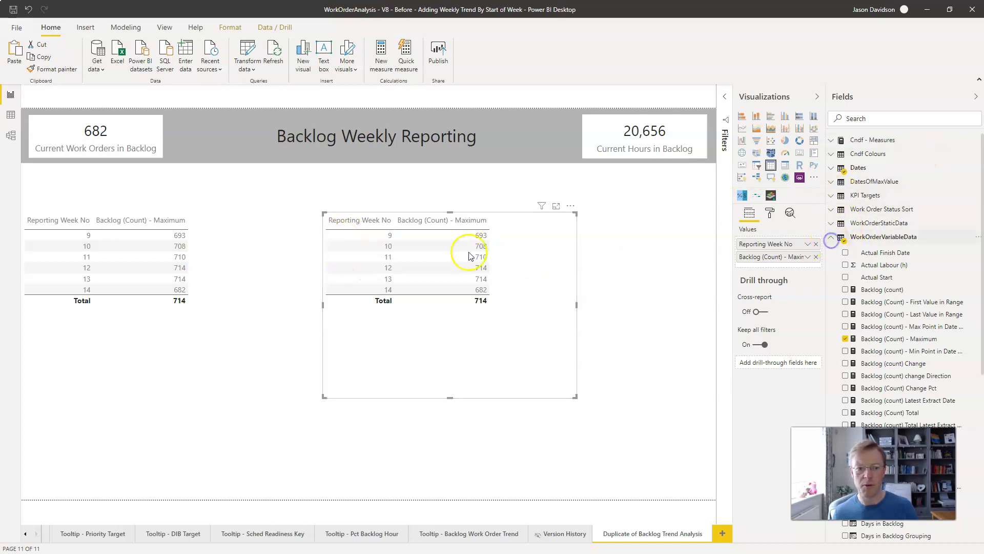
click(832, 168)
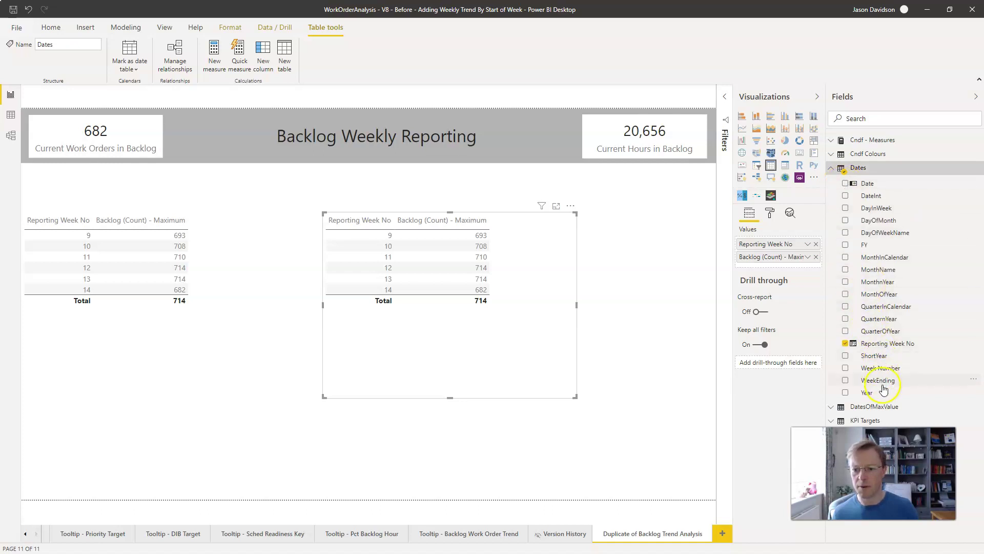
drag(882, 374, 791, 256)
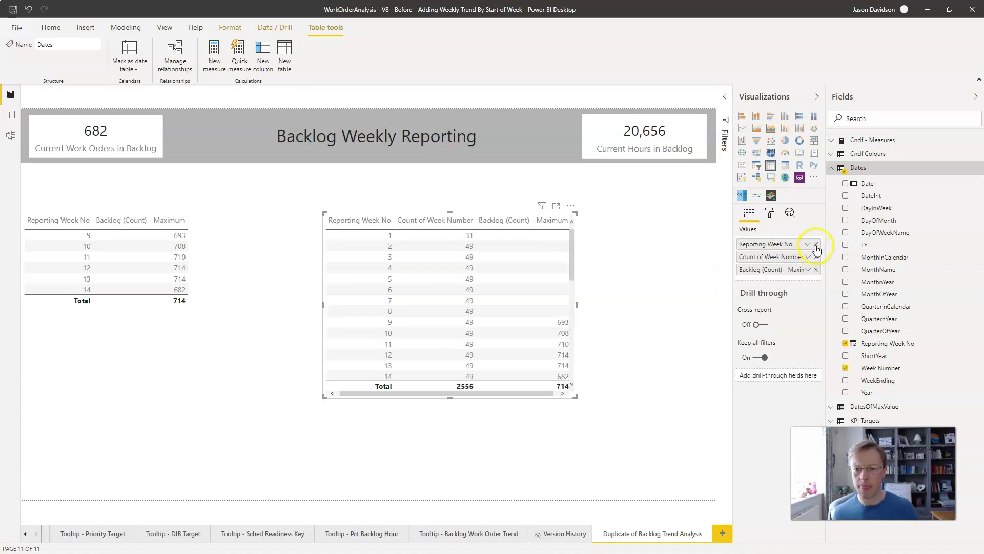
click(816, 244)
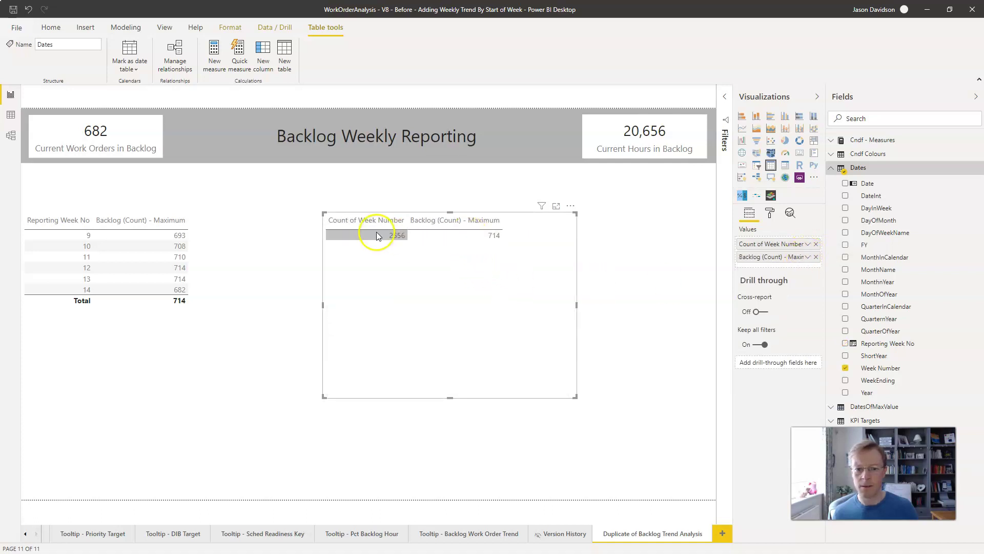
click(809, 245)
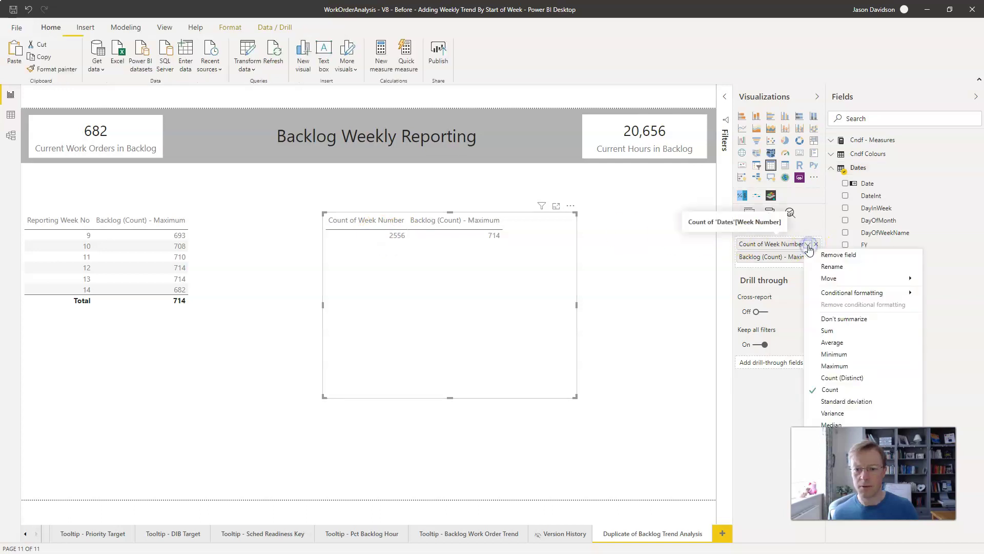
click(833, 319)
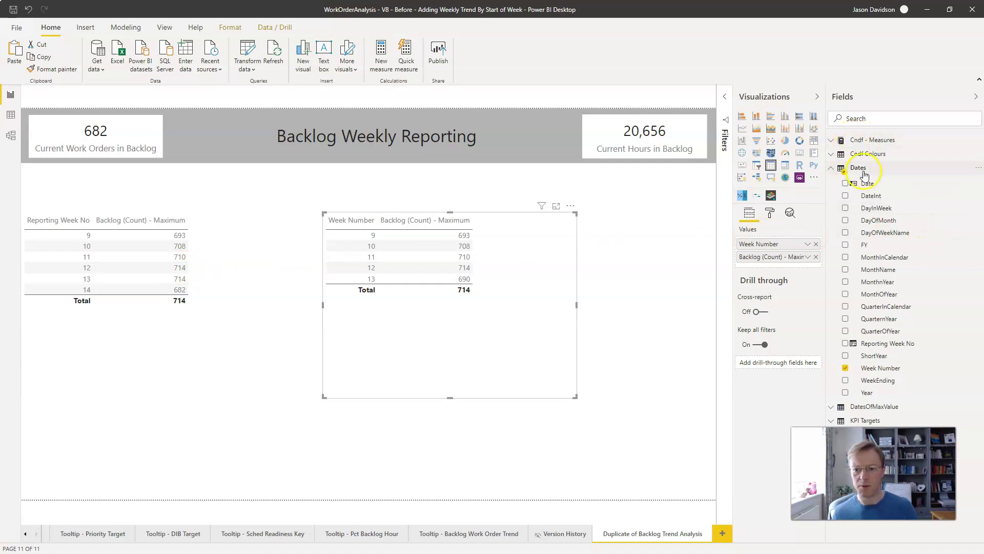
- Add Date to both tables, listing daily maximum backlog from 01 March 2019 (693)
drag(826, 204, 156, 324)
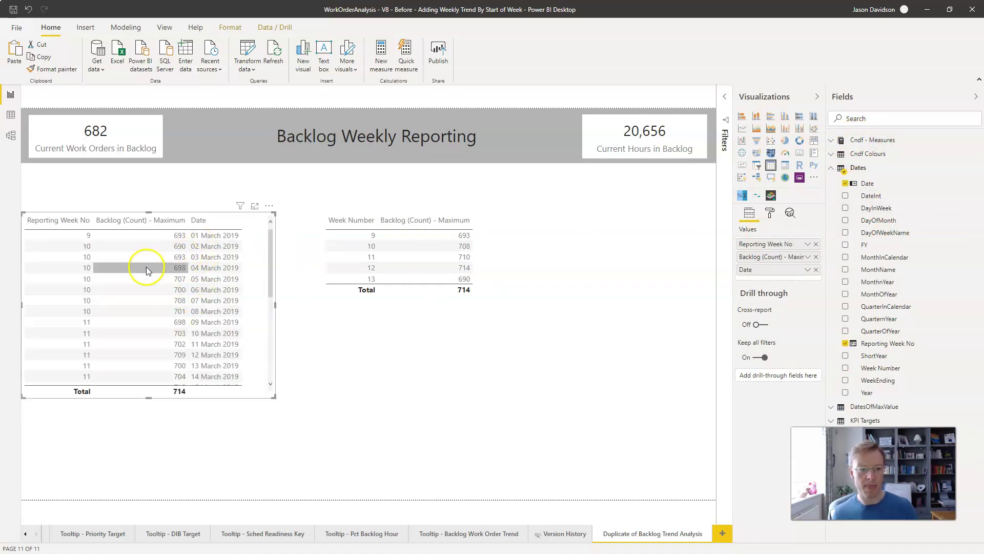
drag(268, 281, 285, 374)
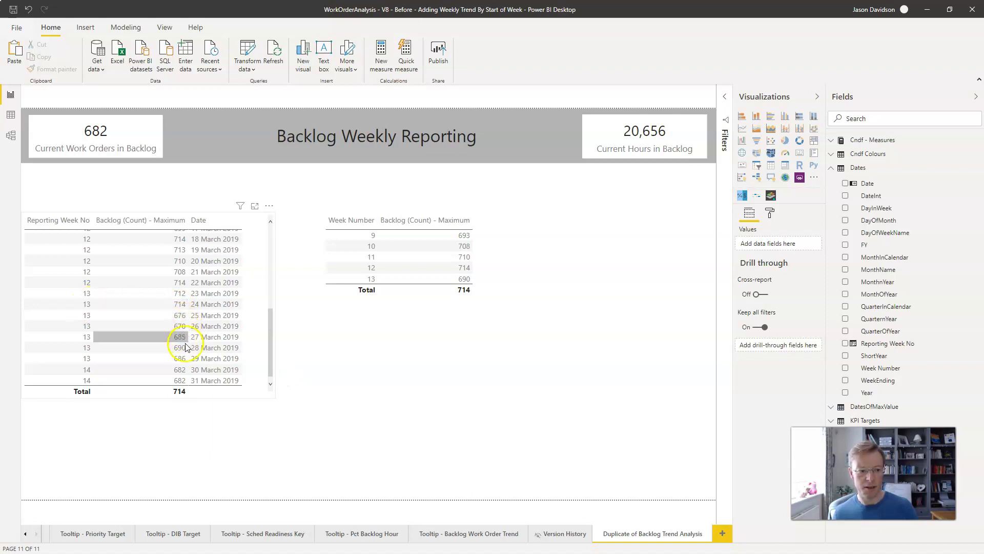
click(273, 306)
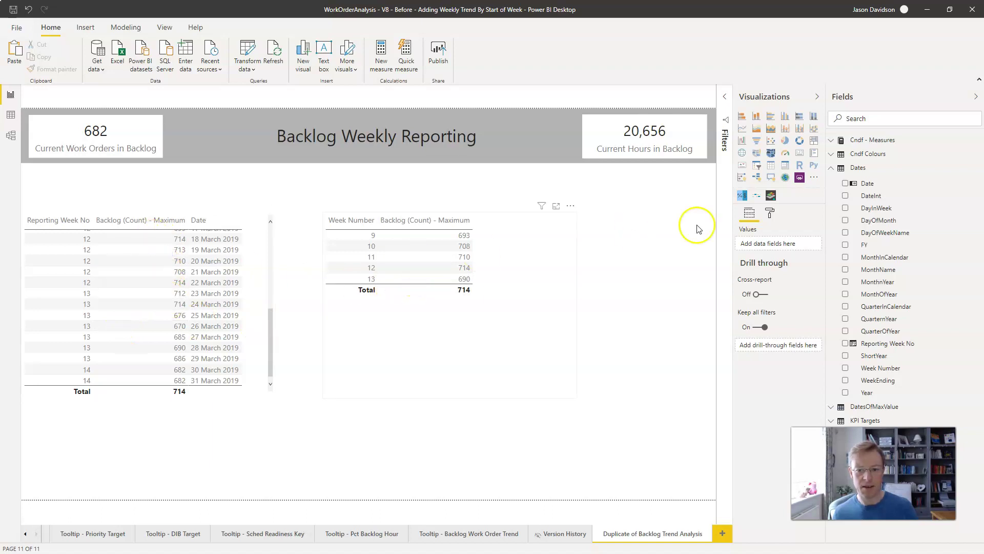
drag(884, 183, 438, 310)
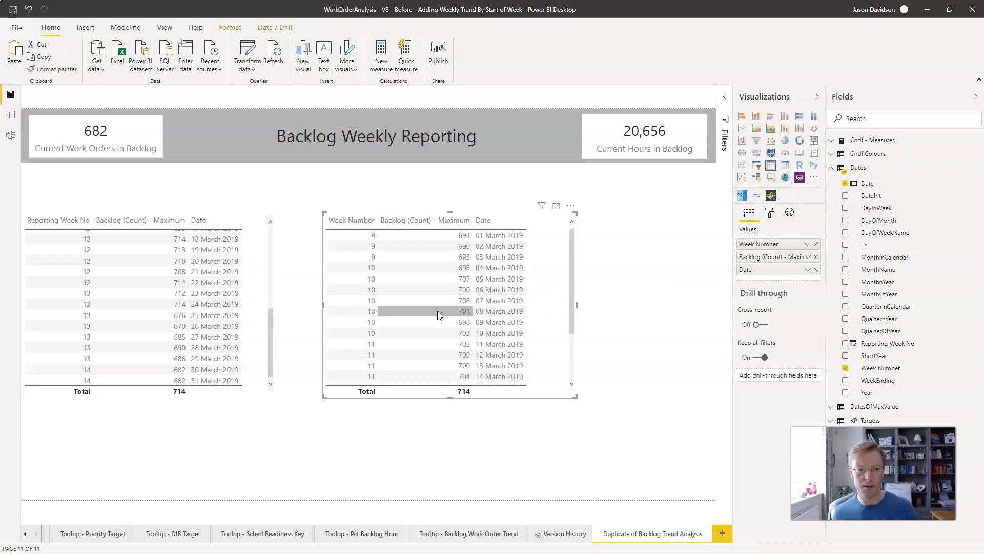
- Add Date to the Week Number table, showing 23–24 March 2019 in reporting week 13 but standard week 12
drag(571, 253, 578, 363)
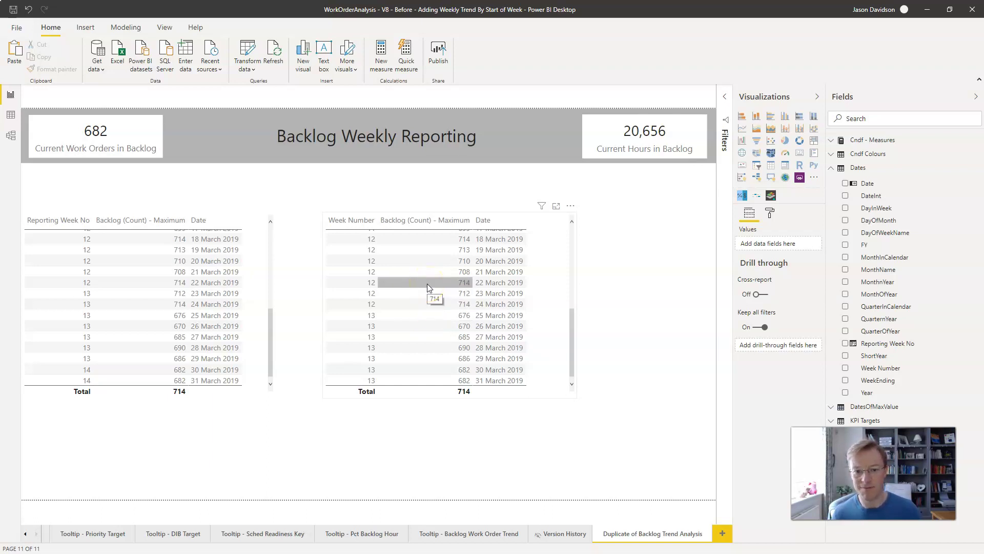
click(434, 244)
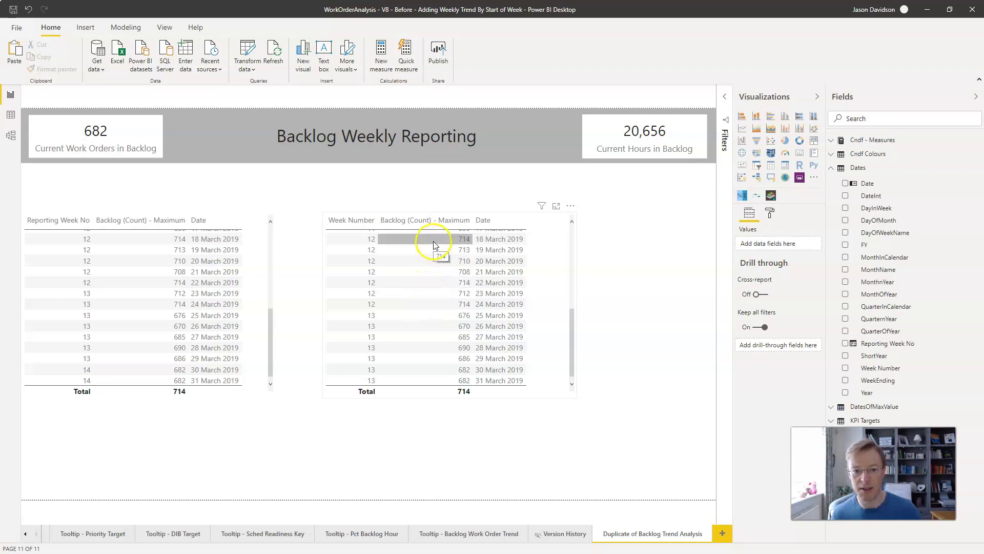